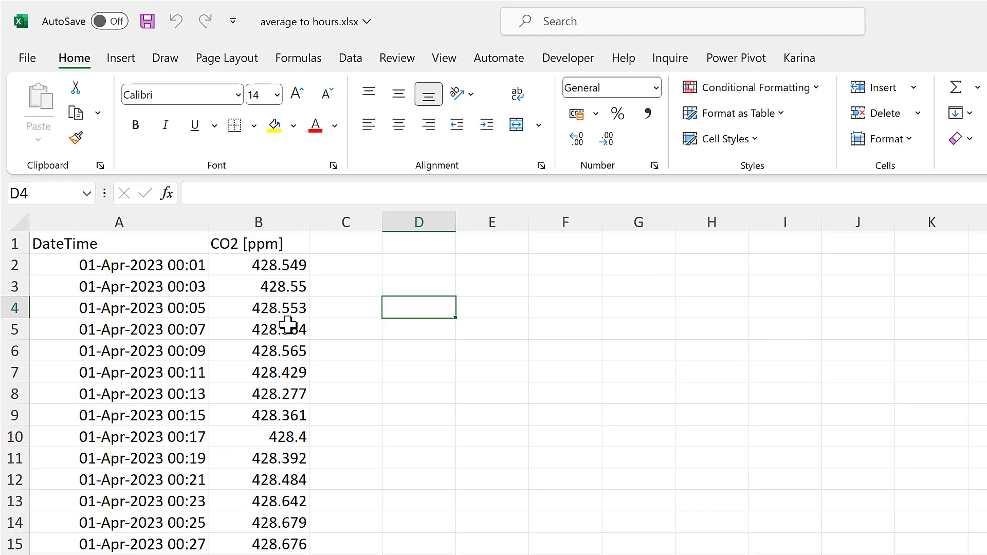
# Insert a pivot table on a new sheet with DateTime in Rows and CO2 [ppm] in Values.
pyautogui.click(178, 307)
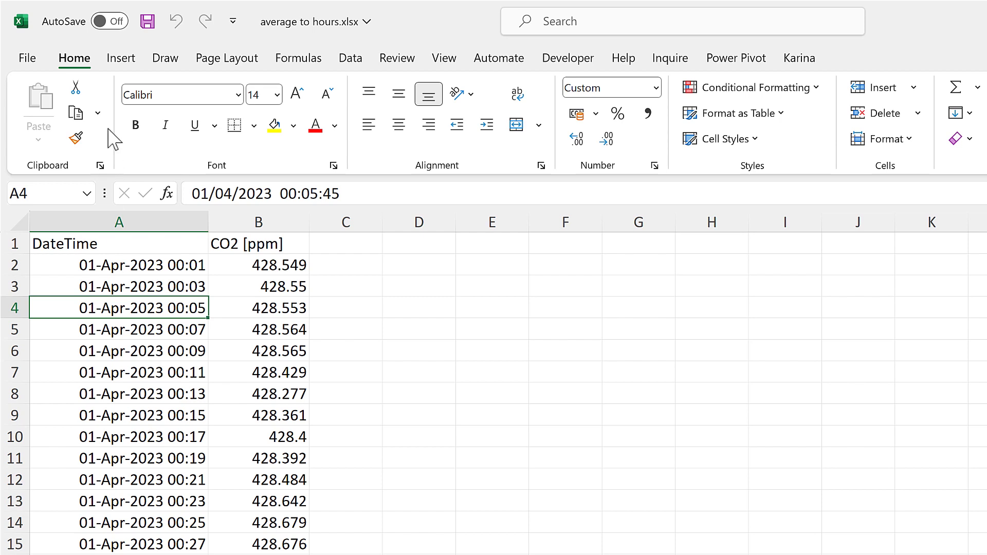
pyautogui.click(123, 68)
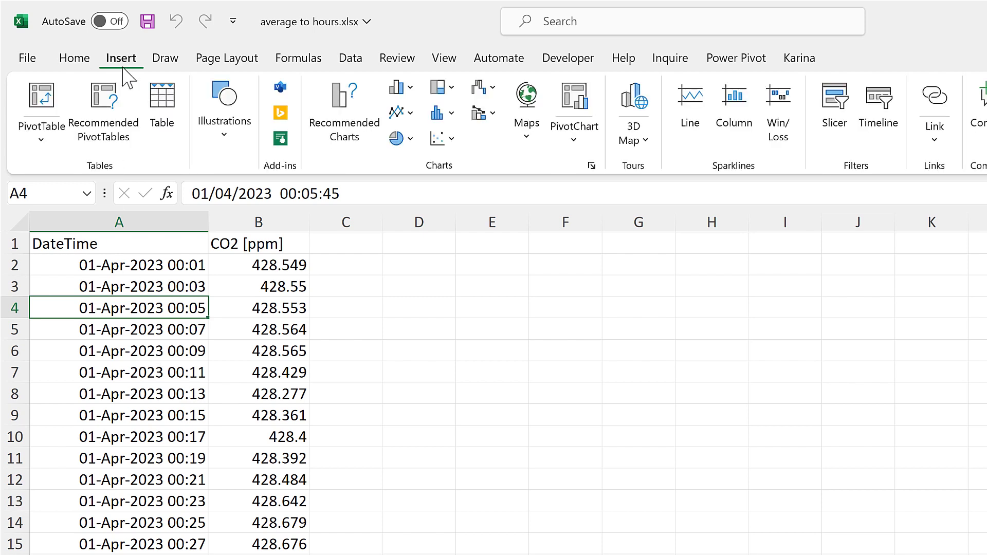
pyautogui.click(41, 106)
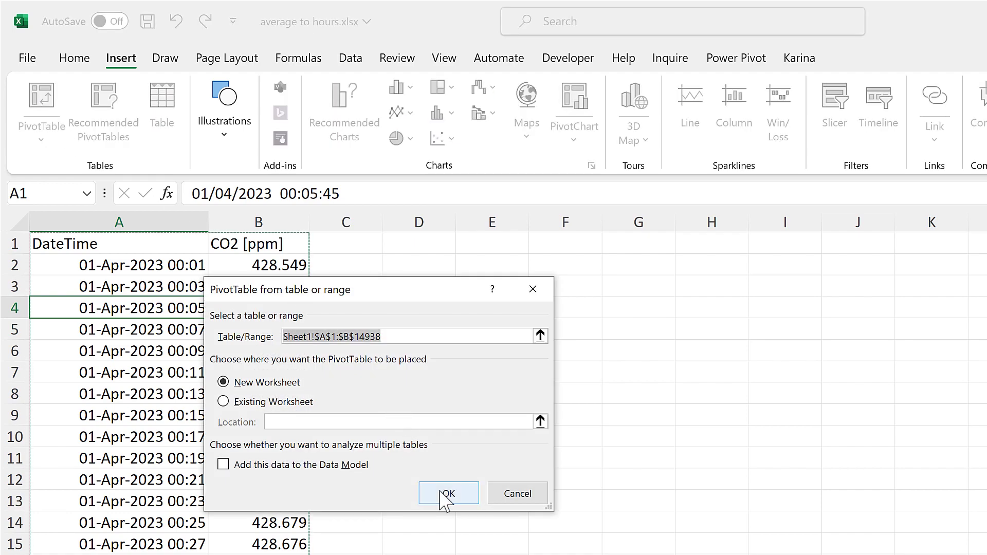
pyautogui.click(440, 491)
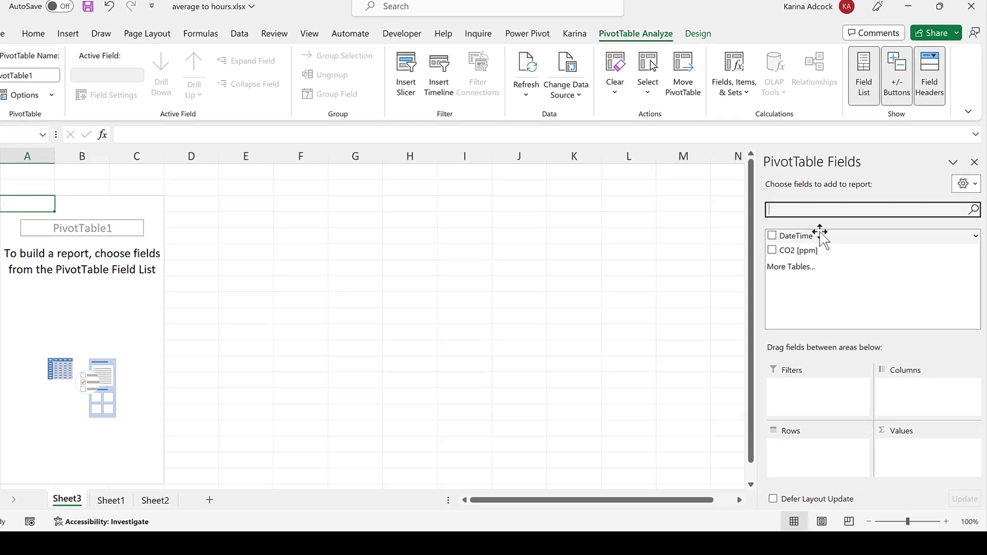
pyautogui.moveTo(794, 203); pyautogui.dragTo(794, 466)
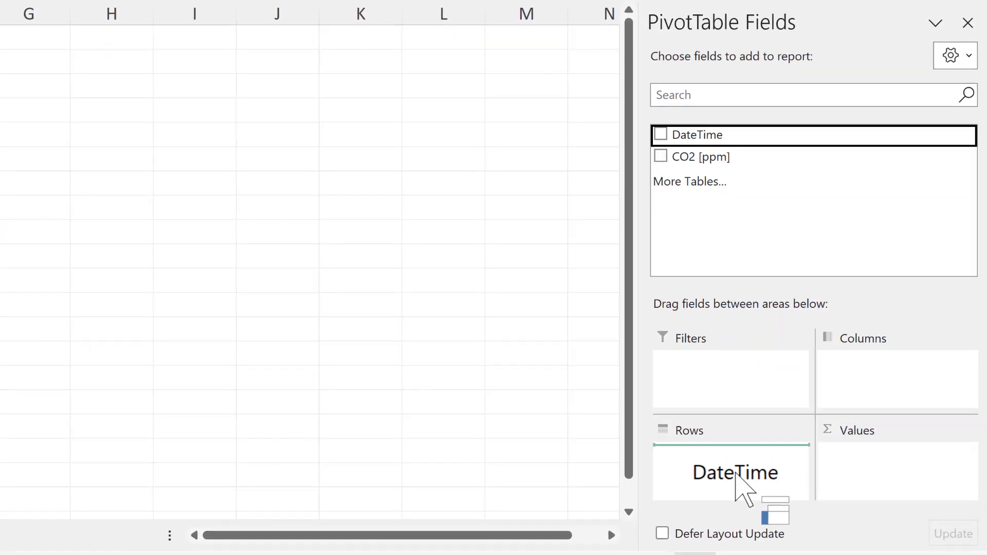
pyautogui.moveTo(736, 477); pyautogui.dragTo(741, 494)
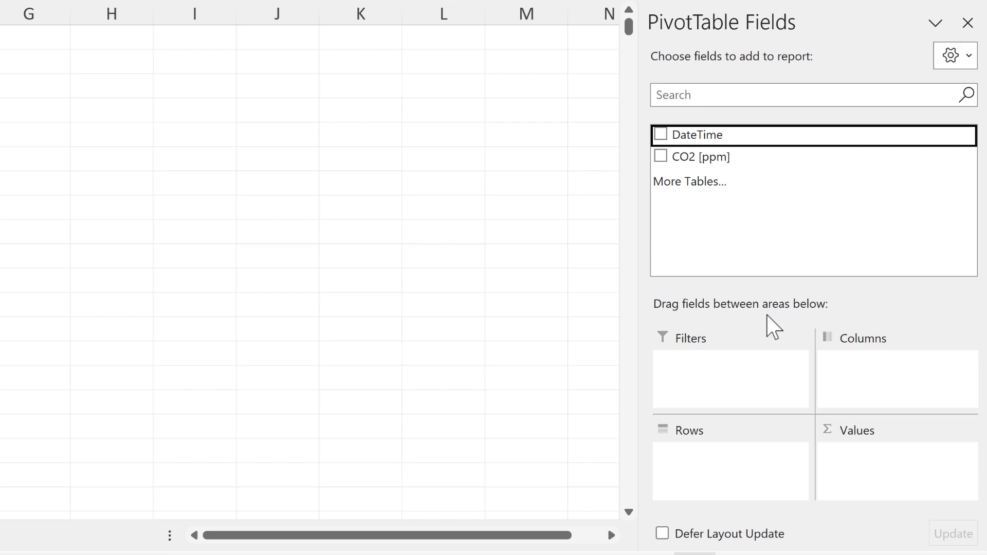
pyautogui.moveTo(727, 163); pyautogui.dragTo(881, 459)
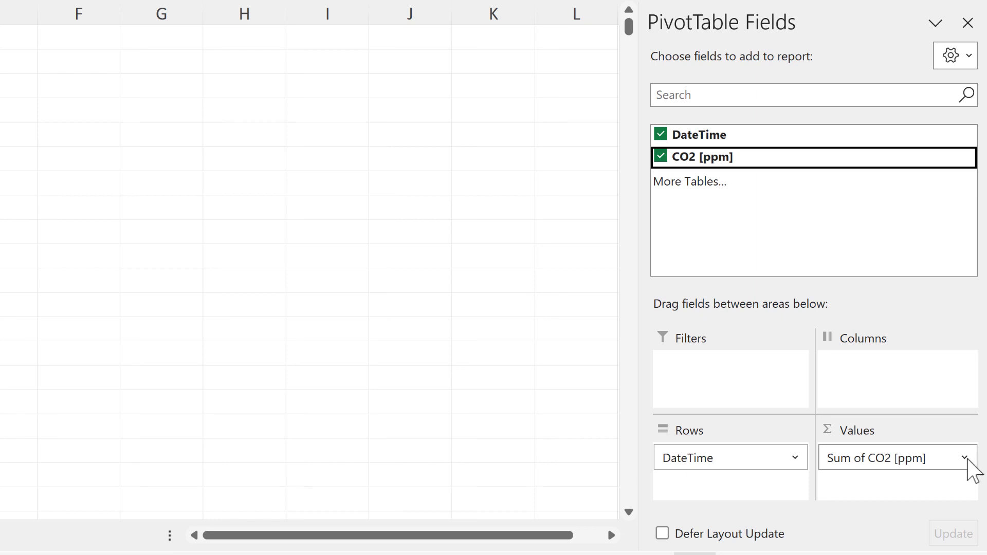
# Change the CO2 [ppm] value field to summarise by Average instead of Sum.
pyautogui.click(966, 459)
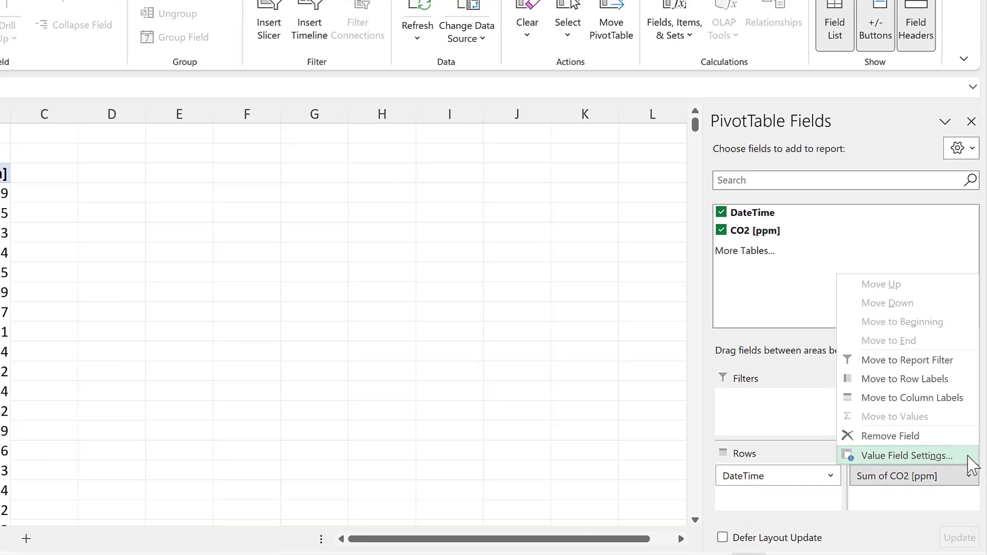
pyautogui.click(965, 434)
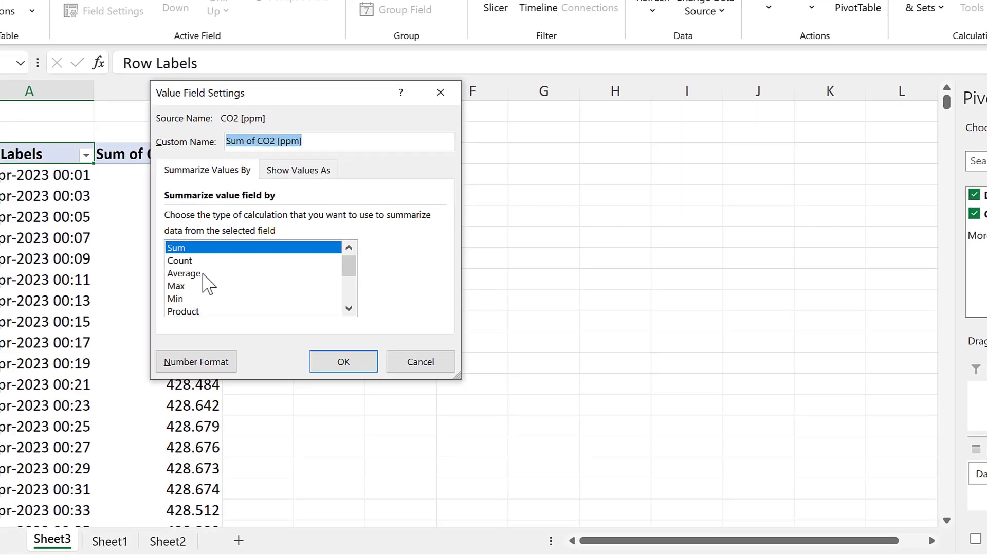
pyautogui.click(76, 309)
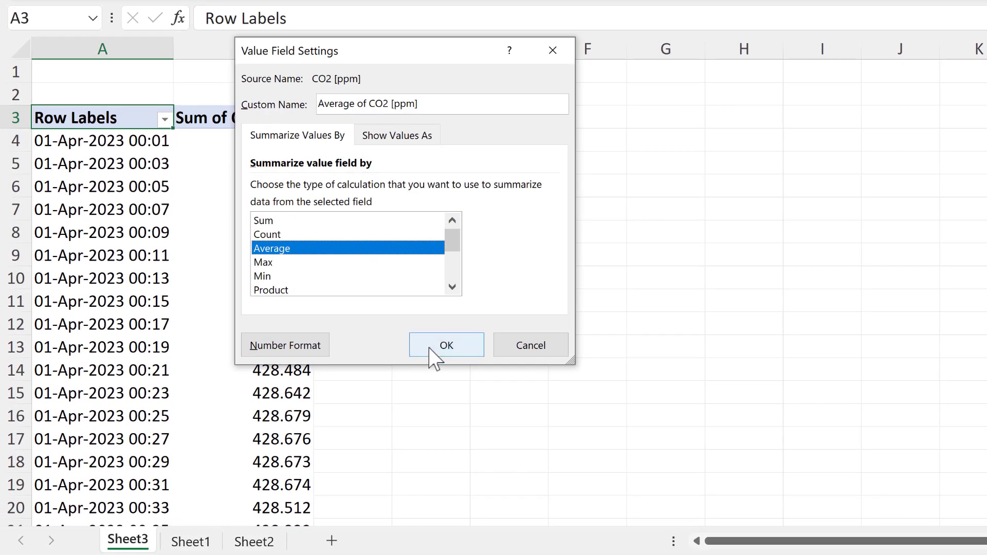
pyautogui.click(443, 346)
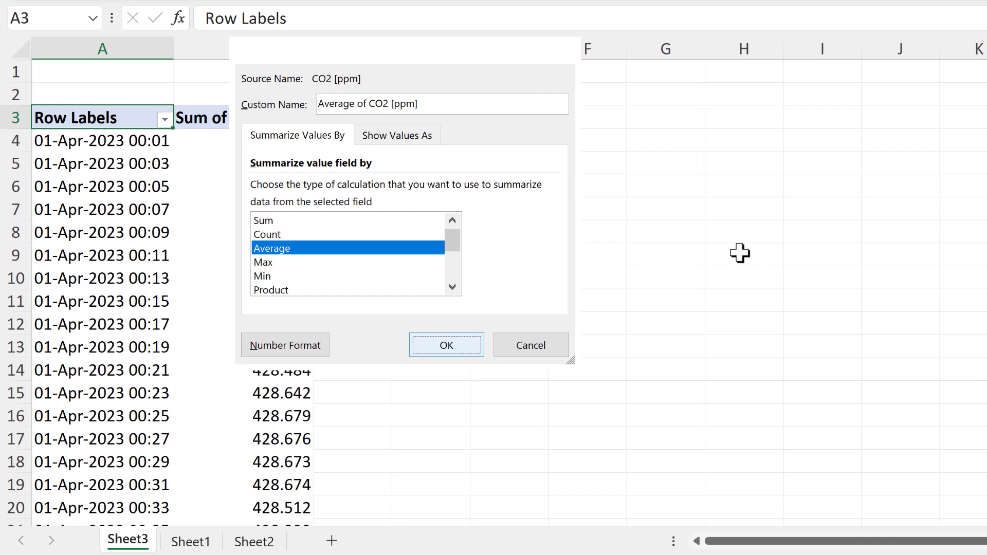
pyautogui.click(113, 165)
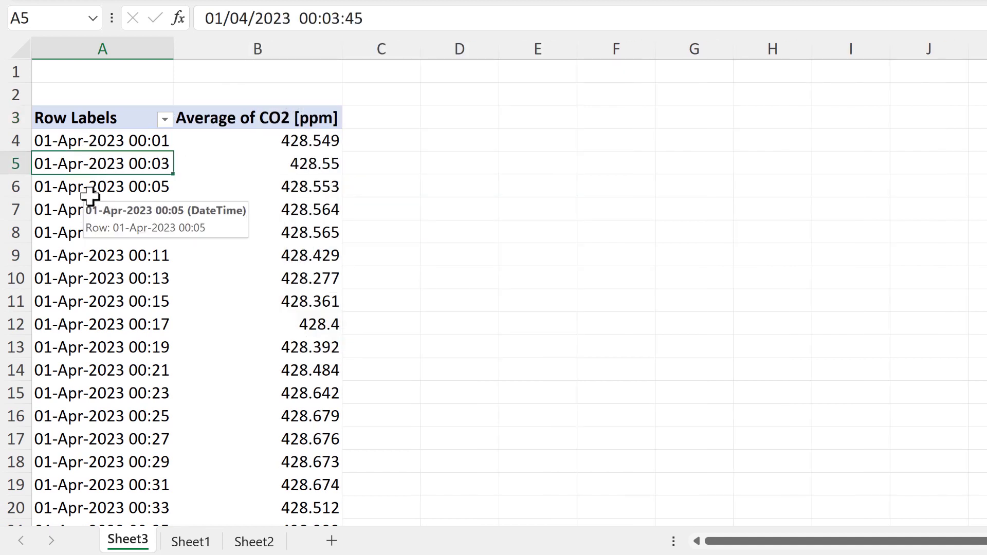
# Group the pivot's DateTime rows by Days and Hours, with Months deselected.
pyautogui.rightClick(93, 161)
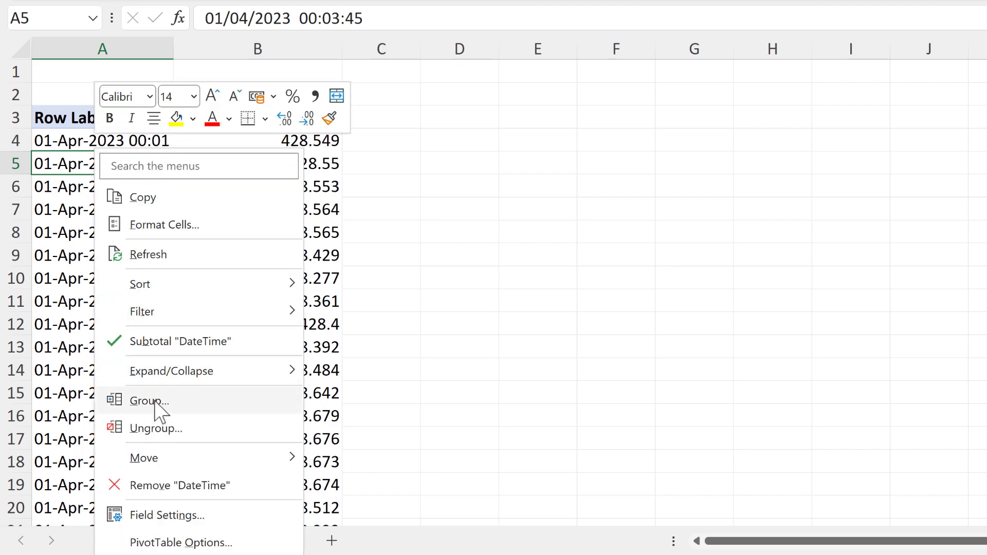
pyautogui.click(155, 402)
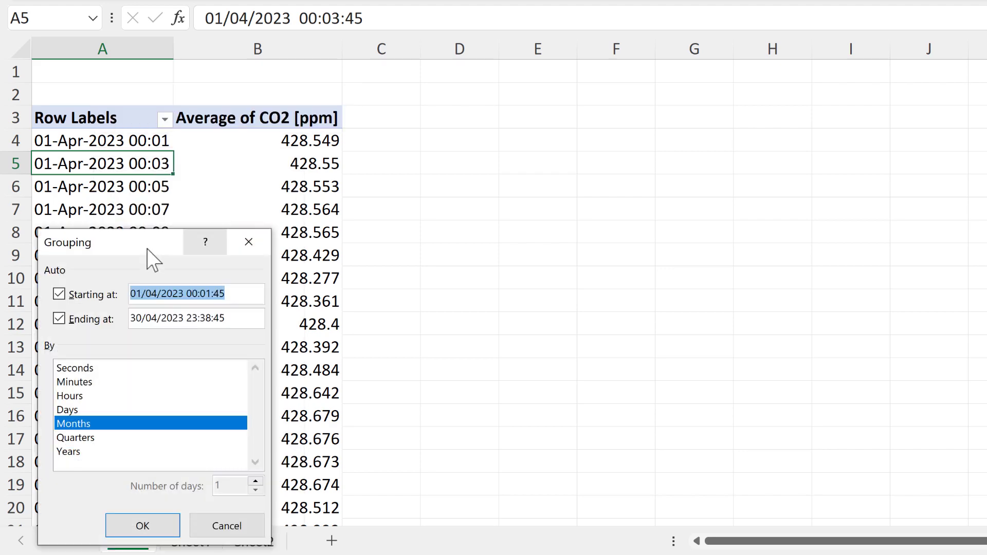
pyautogui.moveTo(136, 235); pyautogui.dragTo(197, 71)
pyautogui.click(150, 261)
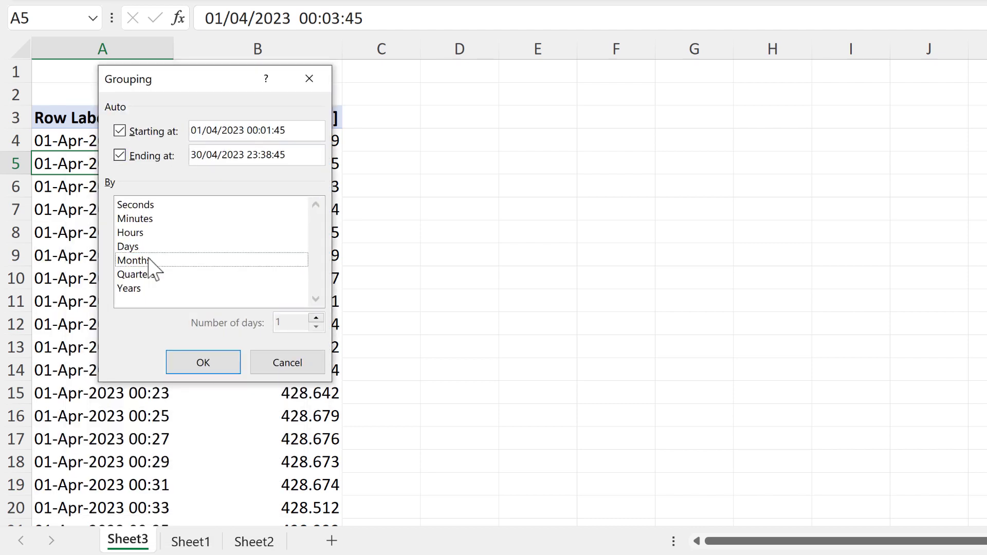
pyautogui.click(146, 247)
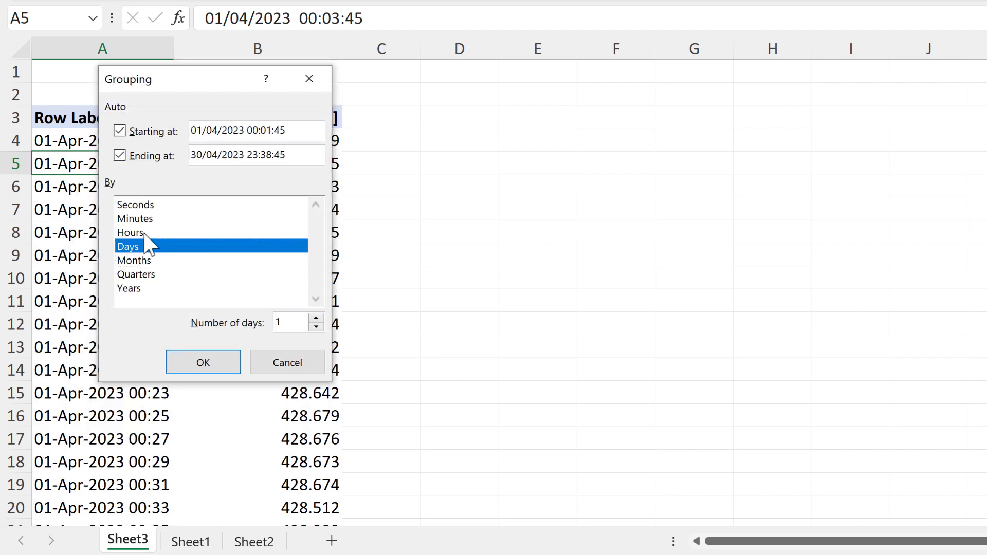
pyautogui.click(145, 234)
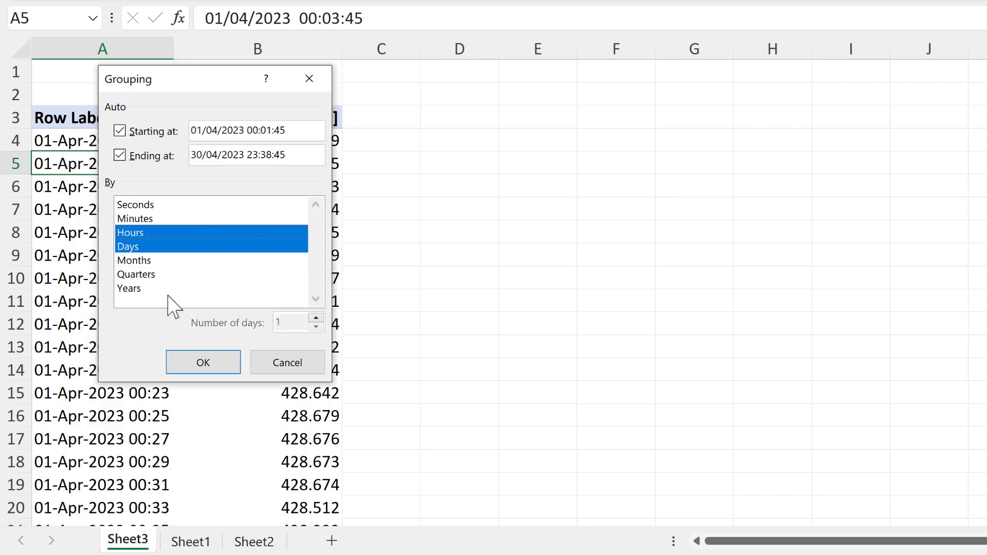
pyautogui.click(202, 363)
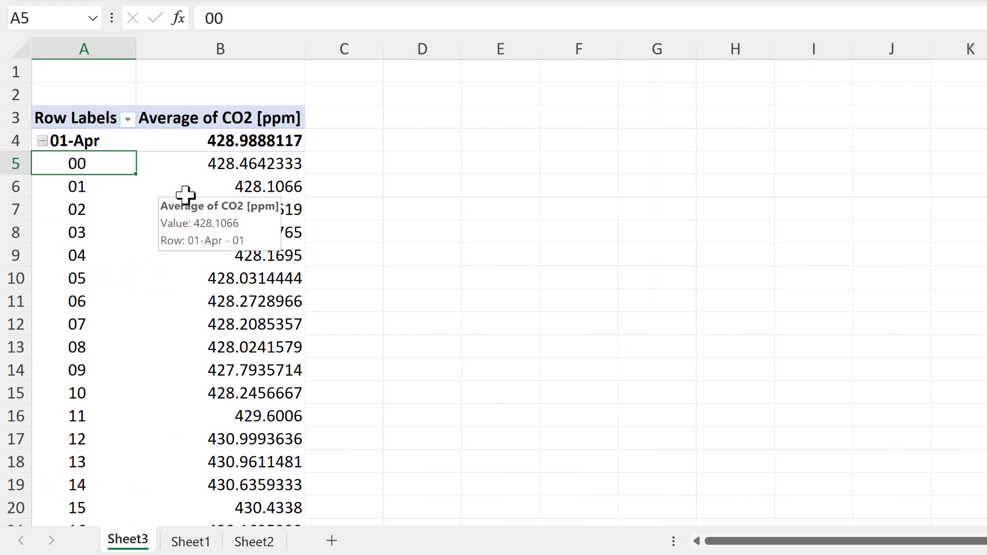
pyautogui.scroll(-1, 189, 210)
pyautogui.scroll(-11, 188, 210)
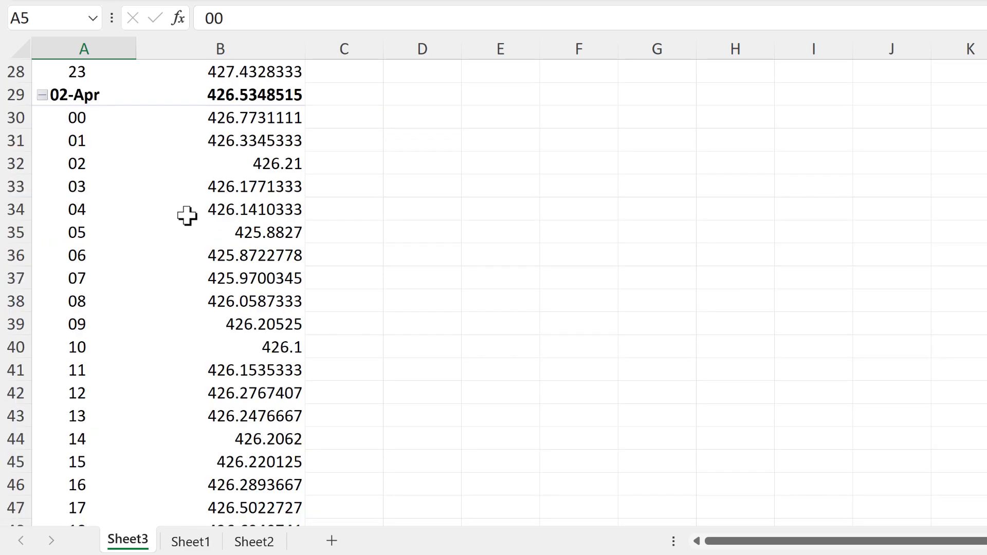
pyautogui.scroll(-3, 187, 218)
pyautogui.scroll(15, 187, 218)
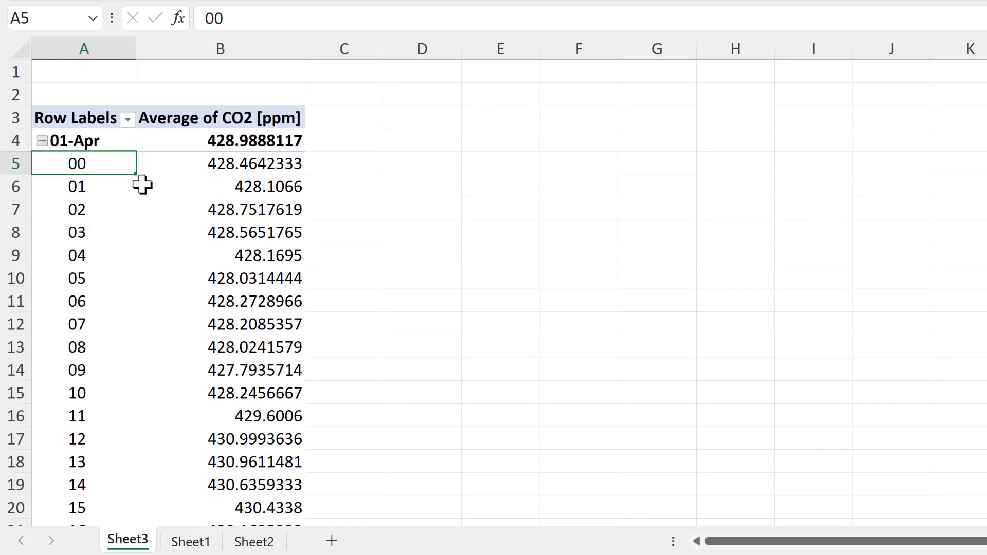
# Turn off the pivot's subtotals and its grand totals for rows and columns.
pyautogui.moveTo(143, 187)
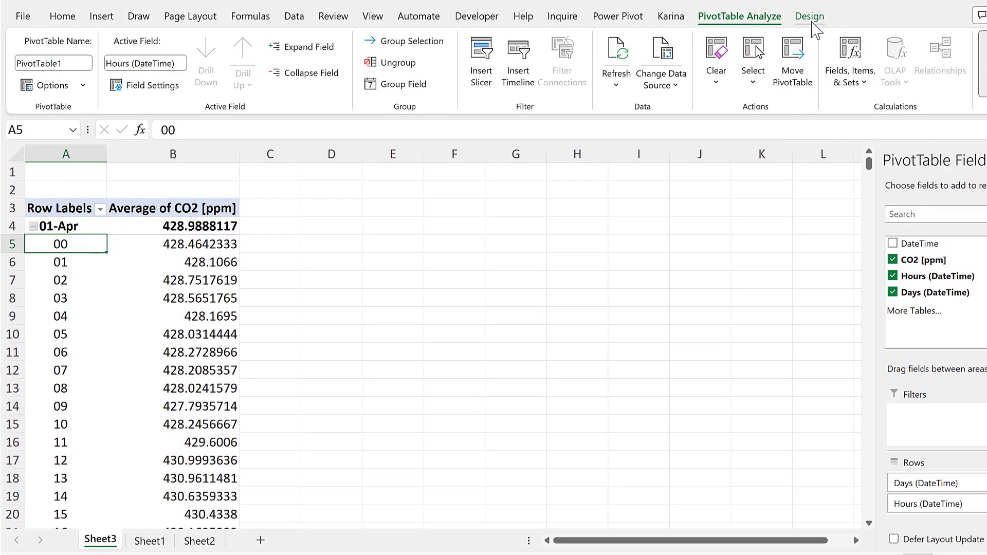
pyautogui.click(813, 23)
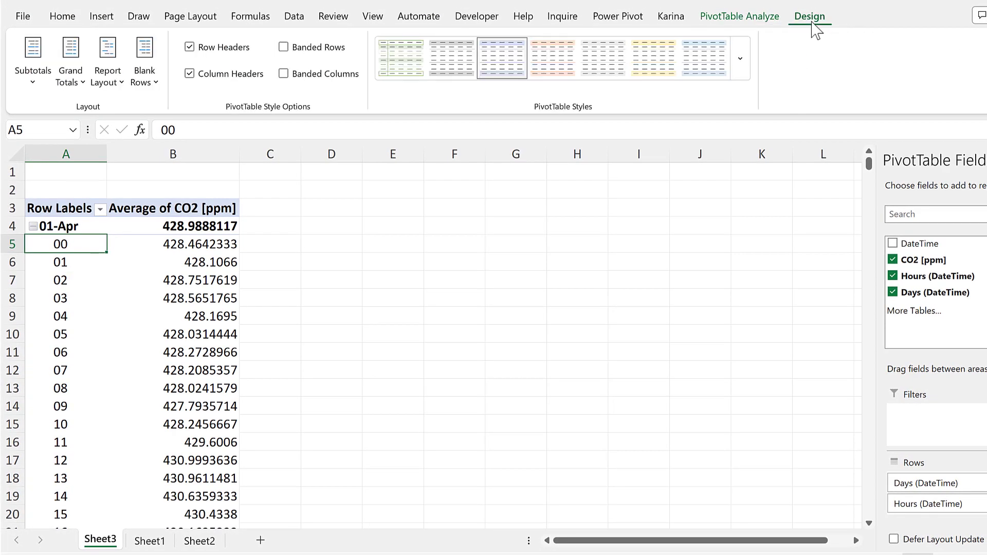
pyautogui.click(32, 88)
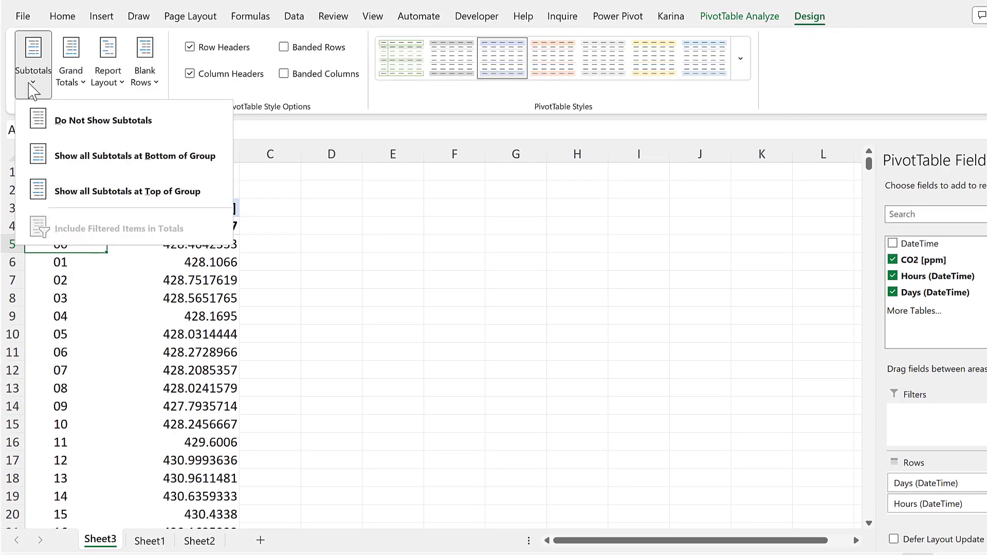
pyautogui.click(70, 123)
pyautogui.click(73, 81)
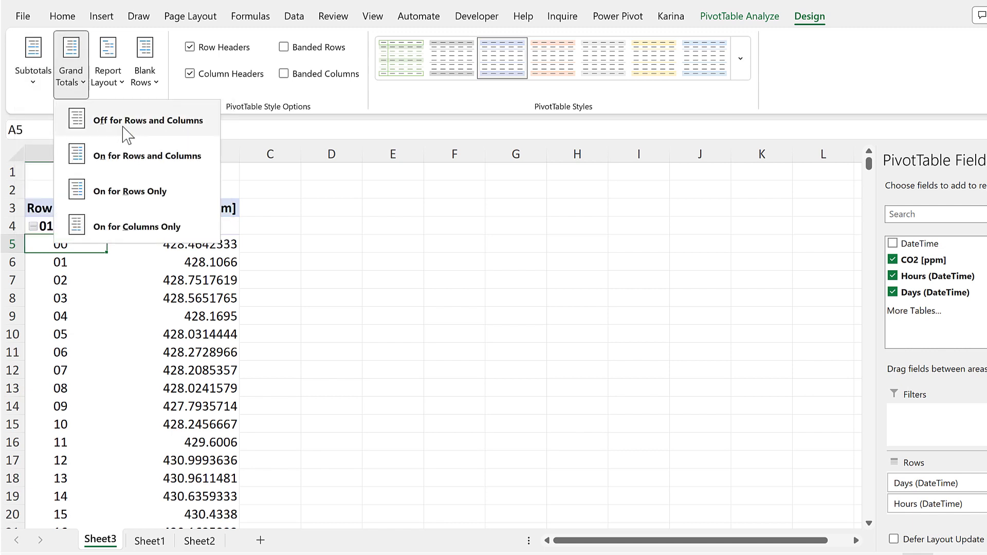
pyautogui.click(125, 130)
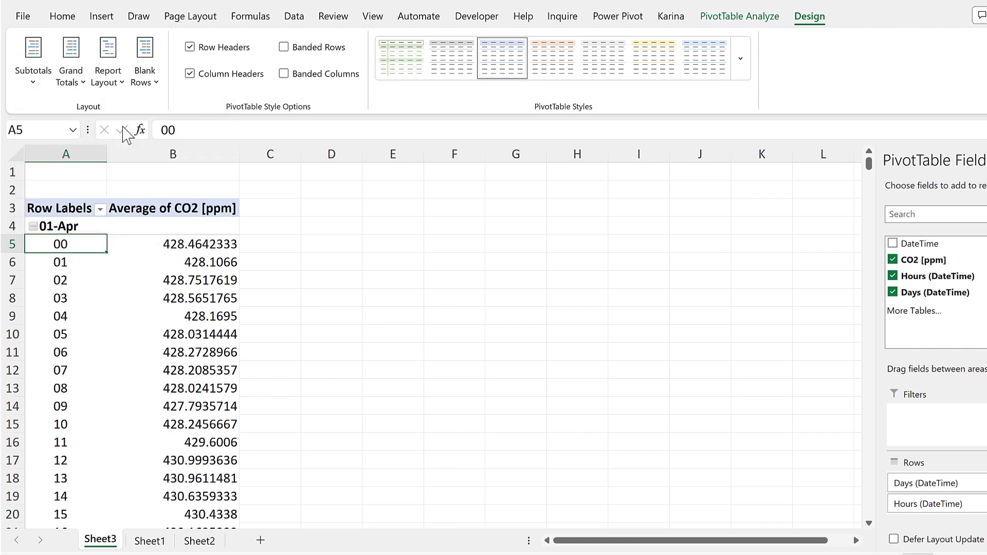
# Set the pivot report layout to Tabular Form with all item labels repeated.
pyautogui.click(106, 84)
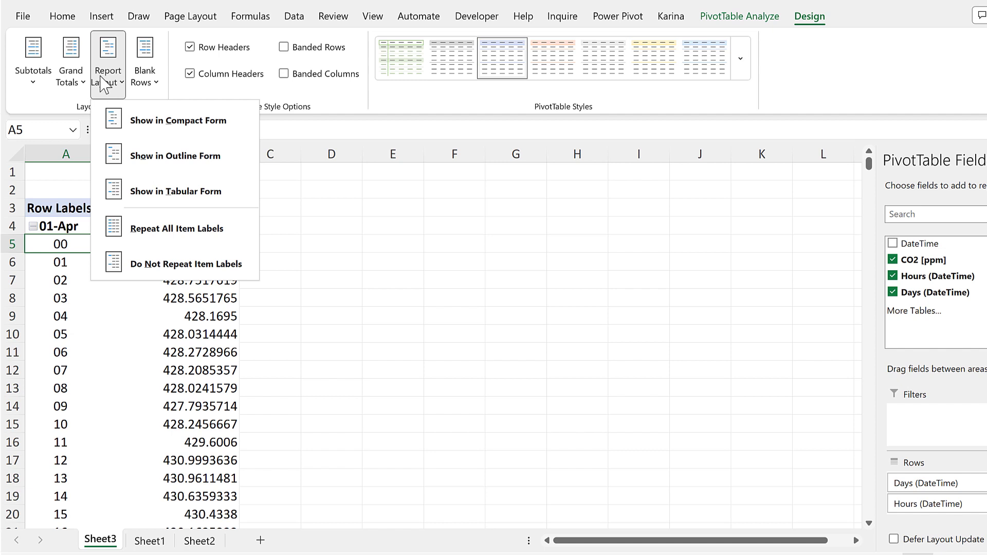
pyautogui.click(229, 195)
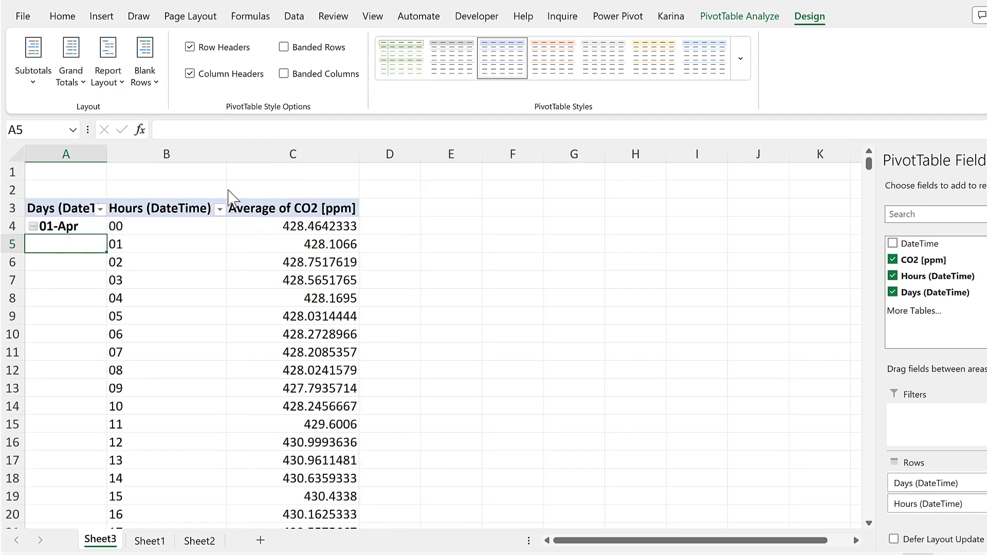
pyautogui.click(106, 82)
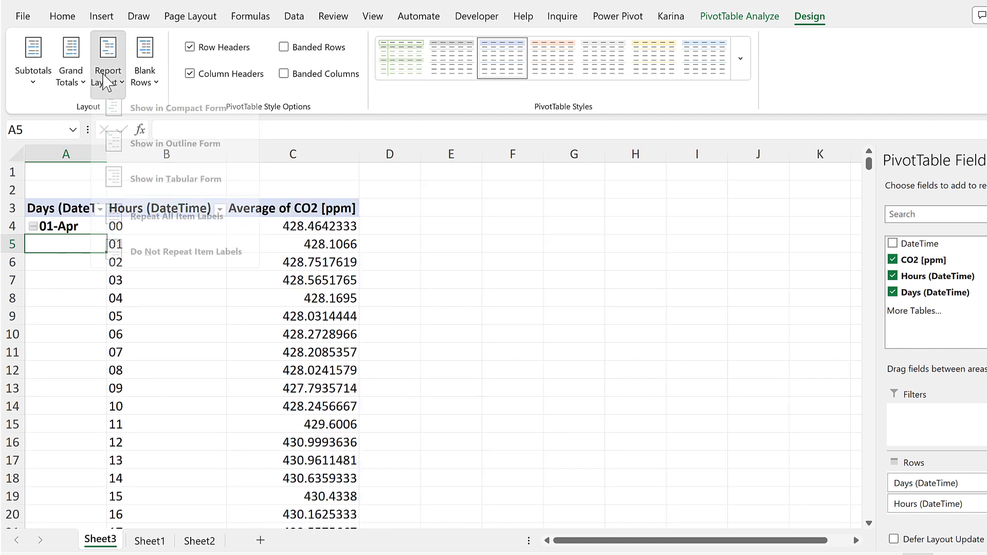
pyautogui.click(233, 235)
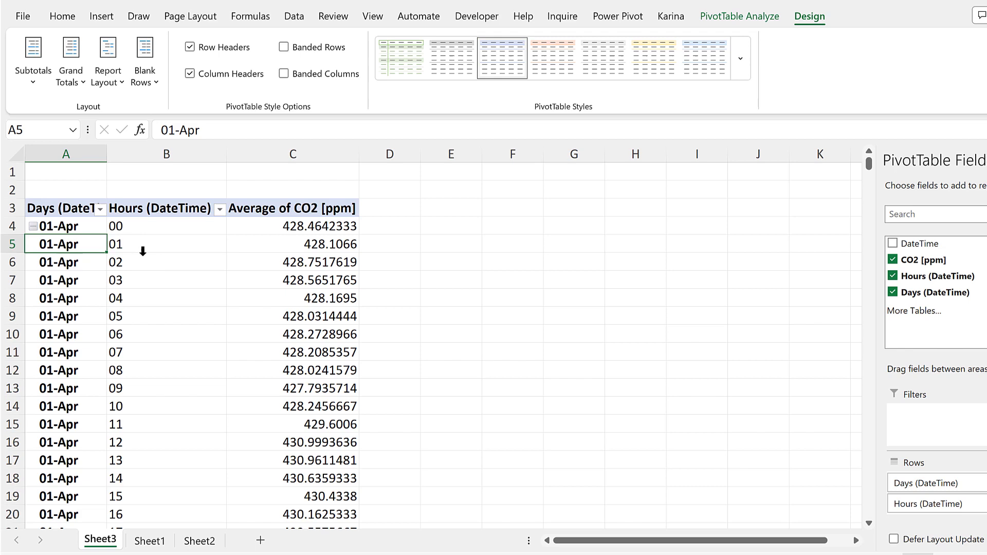
pyautogui.scroll(-13, 142, 251)
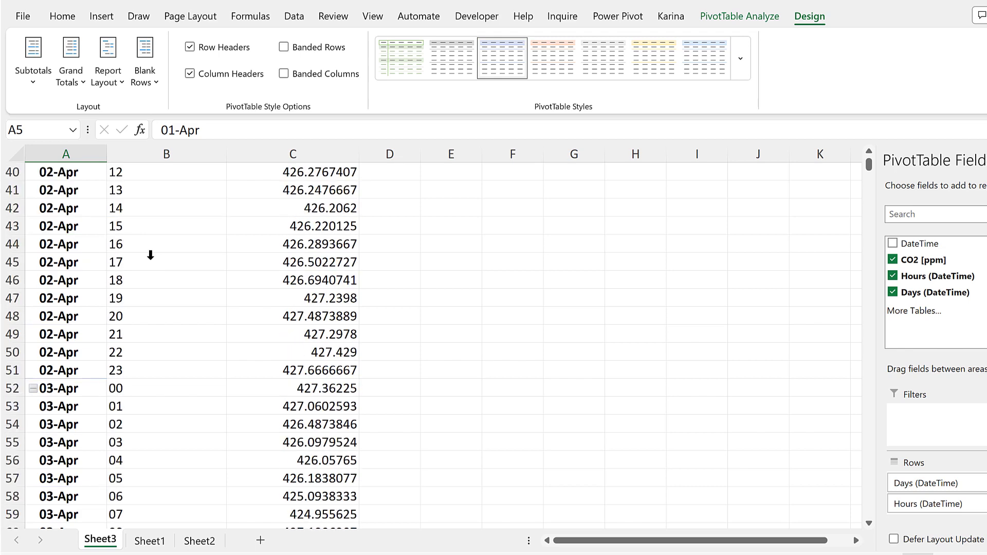
pyautogui.scroll(-10, 150, 255)
pyautogui.scroll(6, 152, 252)
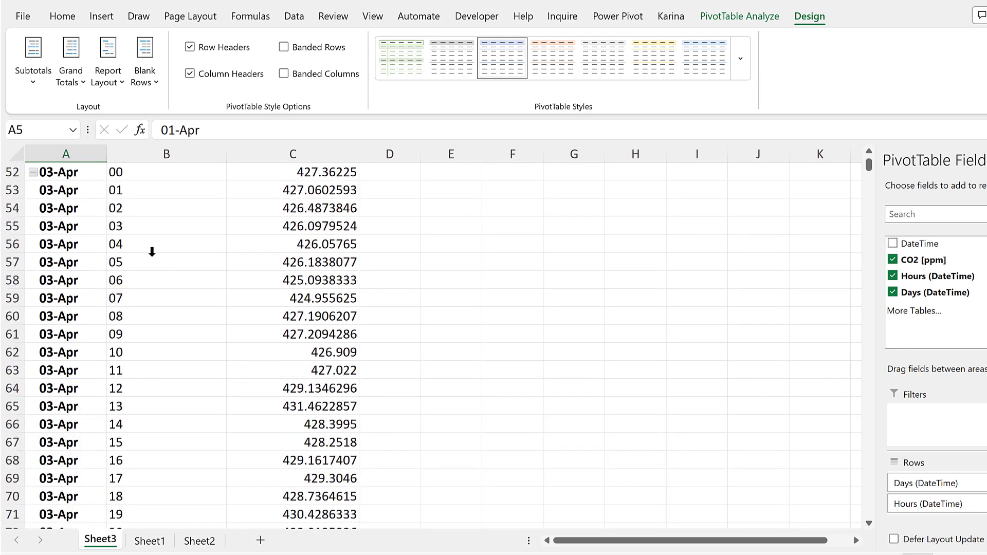
pyautogui.scroll(17, 152, 252)
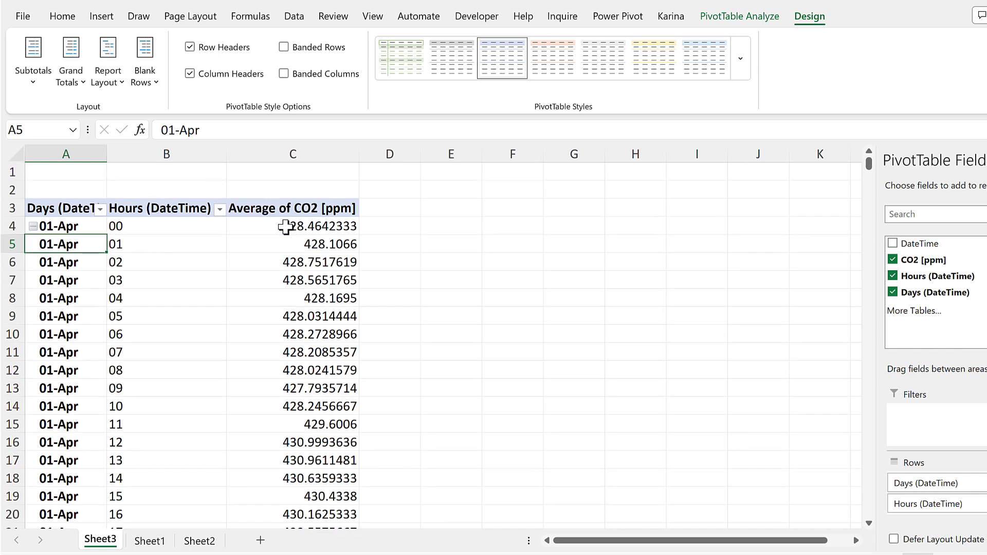
# Enter =DATEVALUE(A4) in D4 to turn the day label into a date.
pyautogui.click(403, 226)
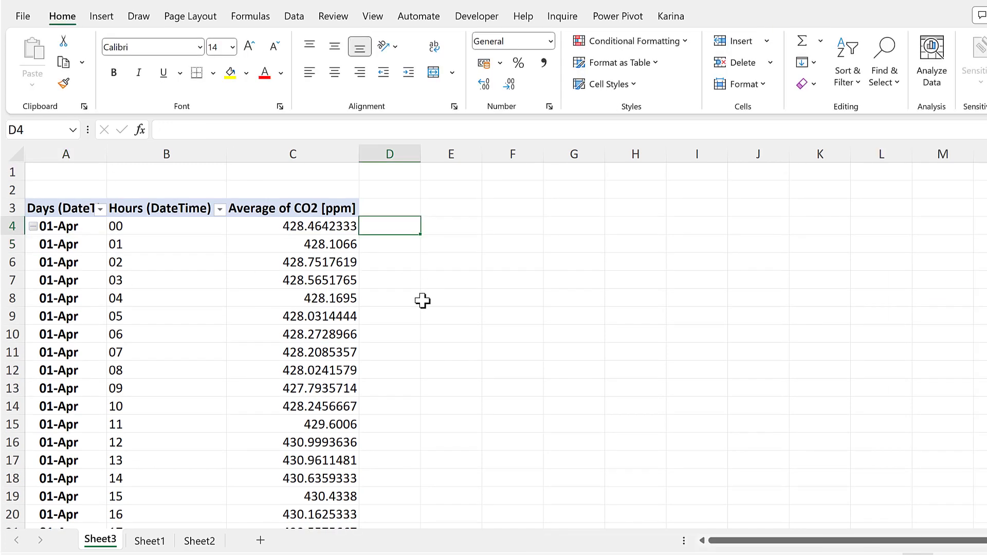
pyautogui.write('=dateva')
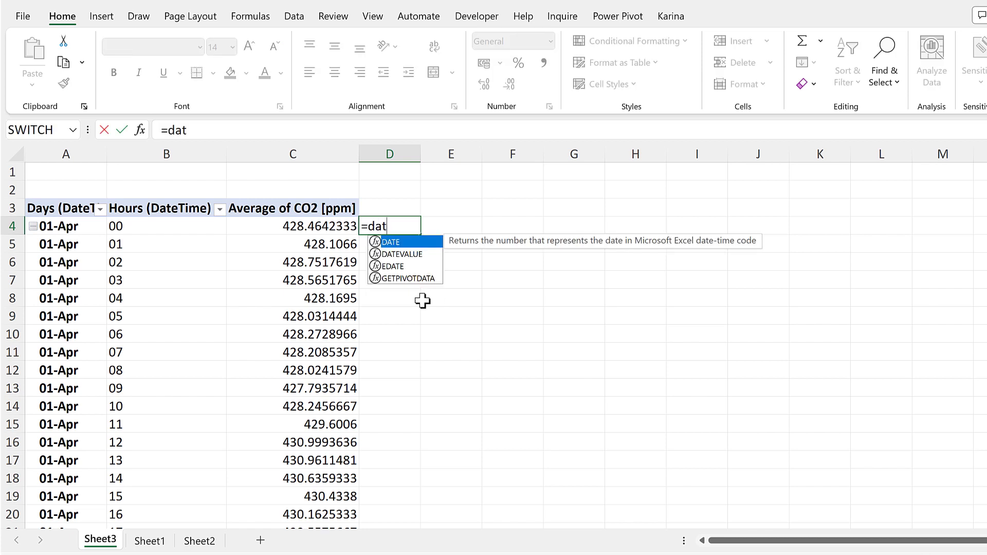
pyautogui.doubleClick(411, 251)
pyautogui.click(77, 226)
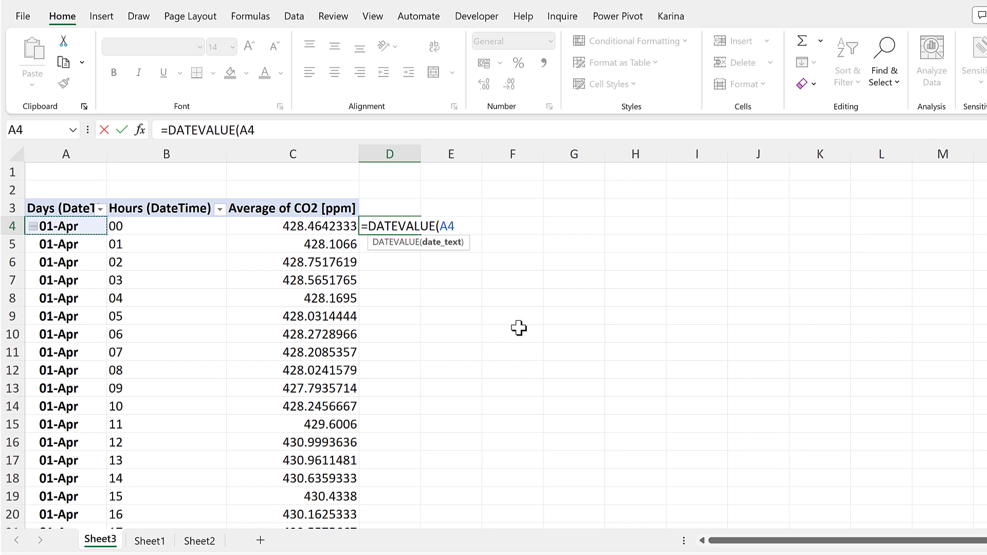
pyautogui.press('Return')
# Format D4 with the custom number format dd-mmm-yyyy hh:mm.
pyautogui.click(408, 224)
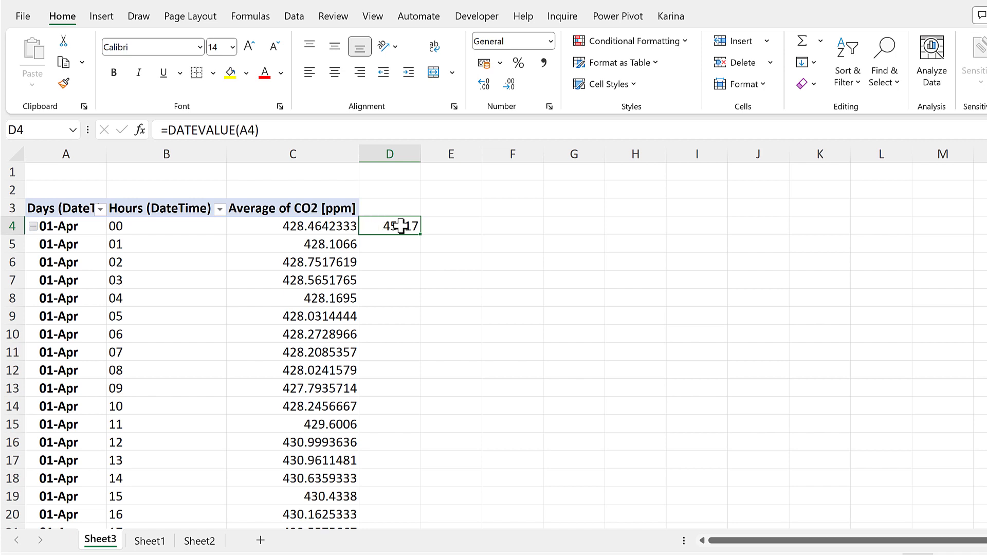
pyautogui.click(549, 107)
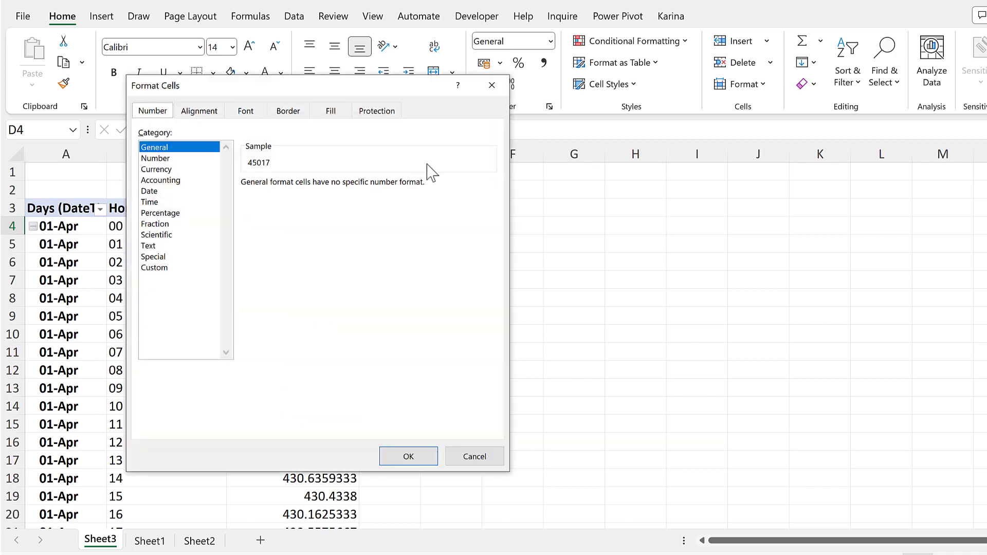
pyautogui.click(163, 269)
pyautogui.moveTo(489, 226); pyautogui.dragTo(485, 325)
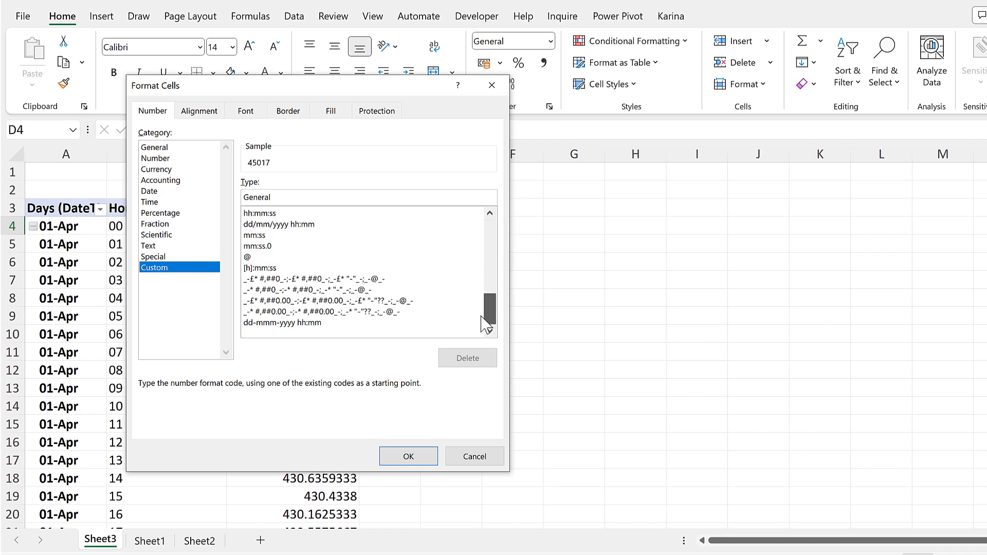
pyautogui.click(278, 324)
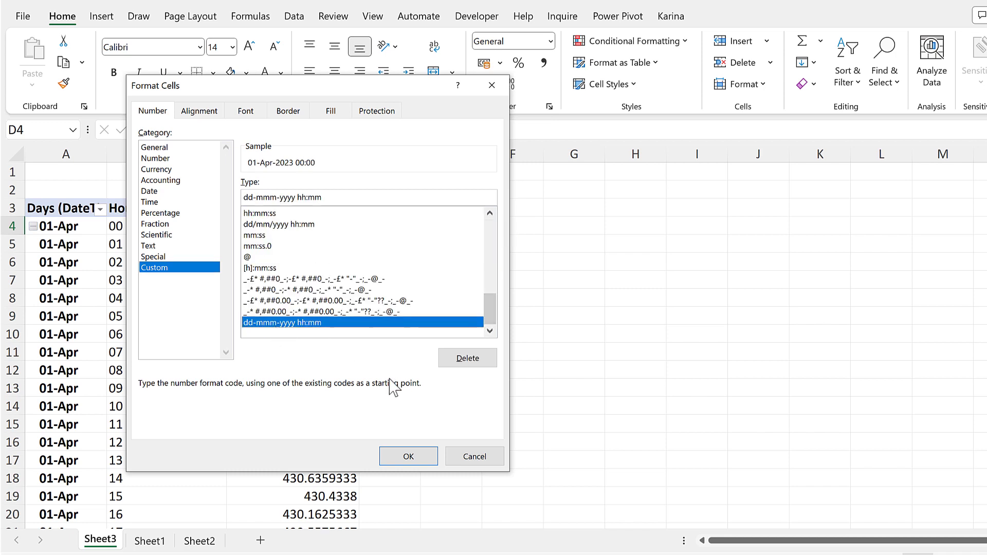
pyautogui.click(408, 456)
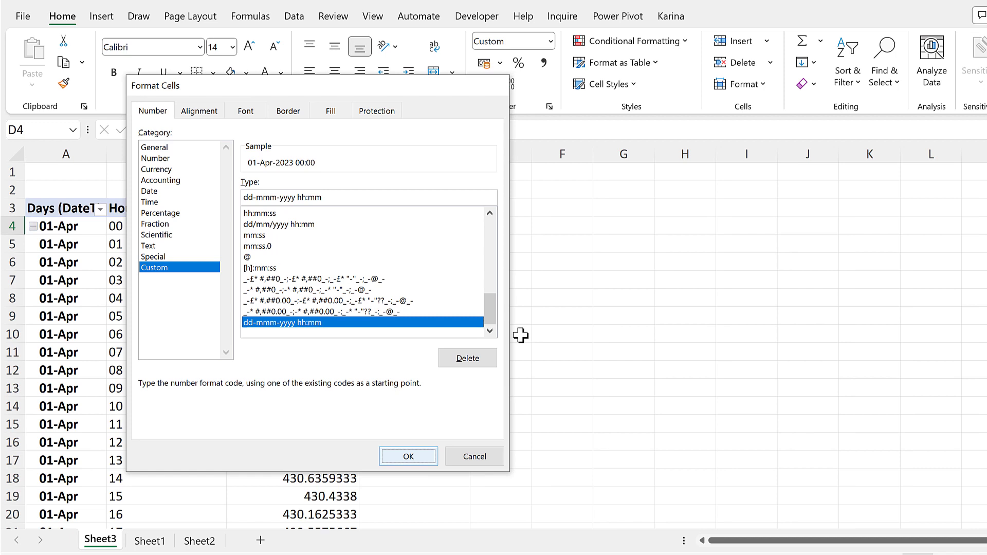
# Extend D4's formula to =DATEVALUE(A4)+TIME(B4,0,0) to add the hour.
pyautogui.press('F2')
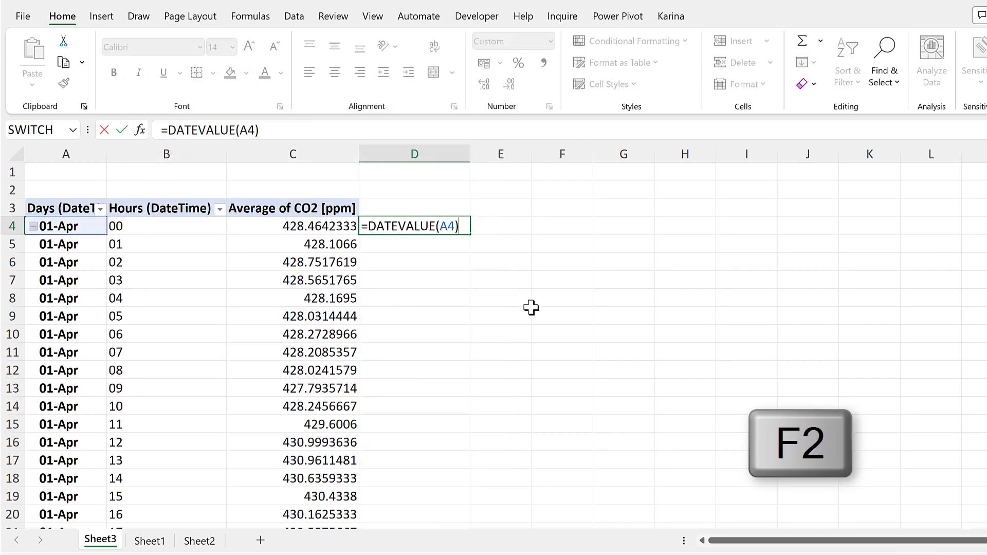
pyautogui.write('+time')
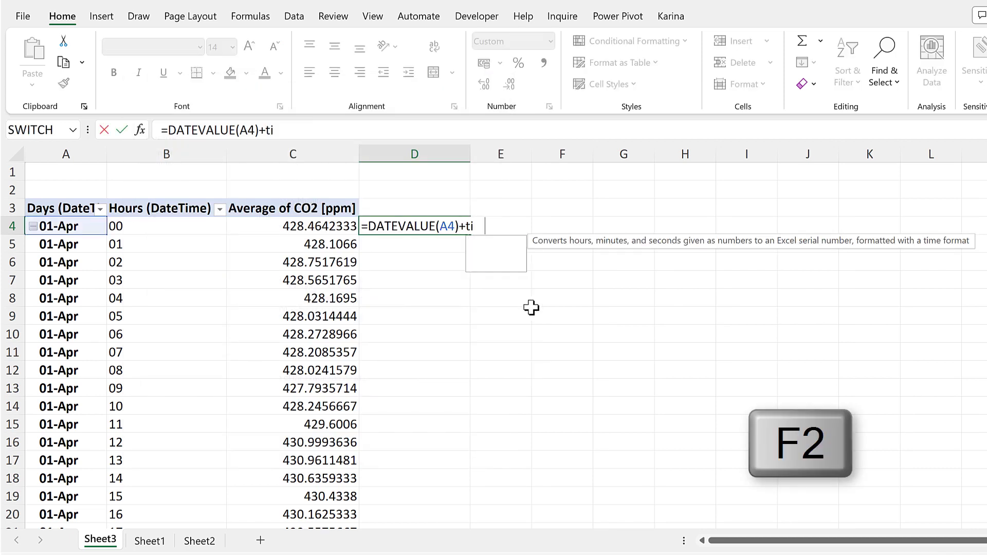
pyautogui.press('Tab')
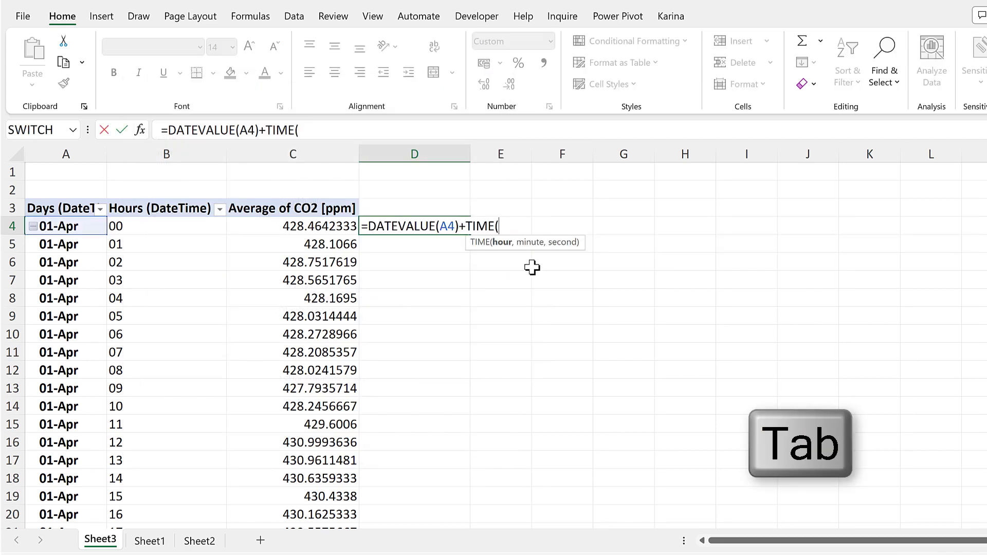
pyautogui.click(167, 226)
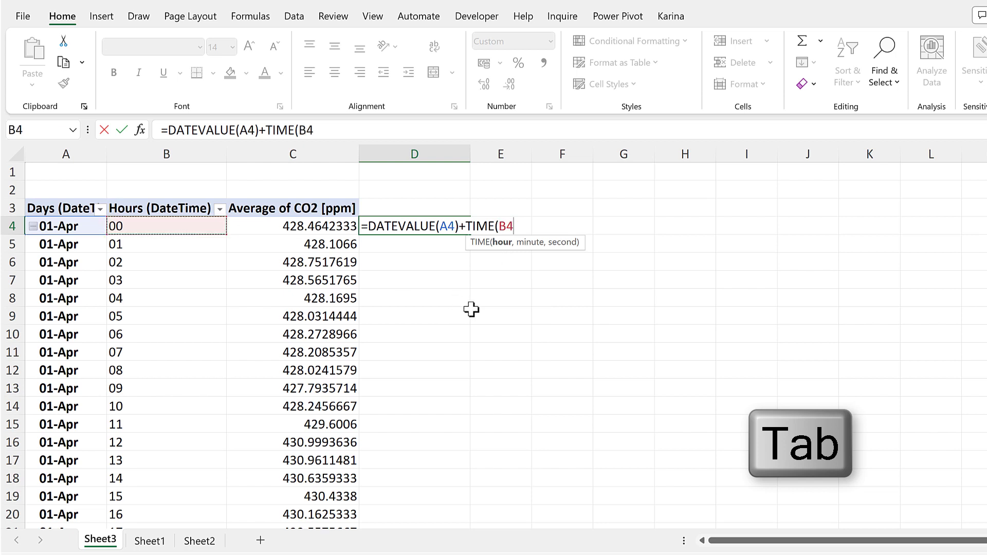
pyautogui.write(',0,')
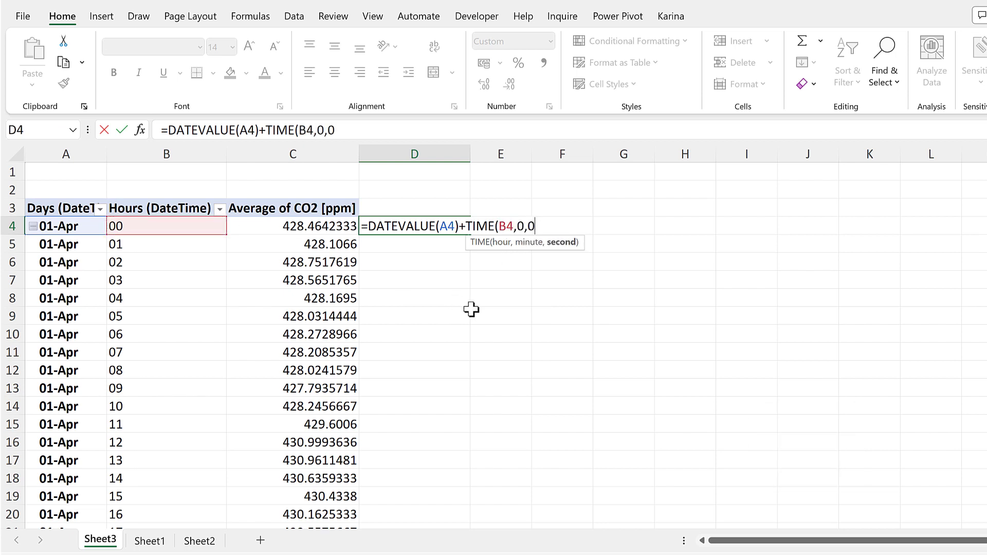
pyautogui.write('0)')
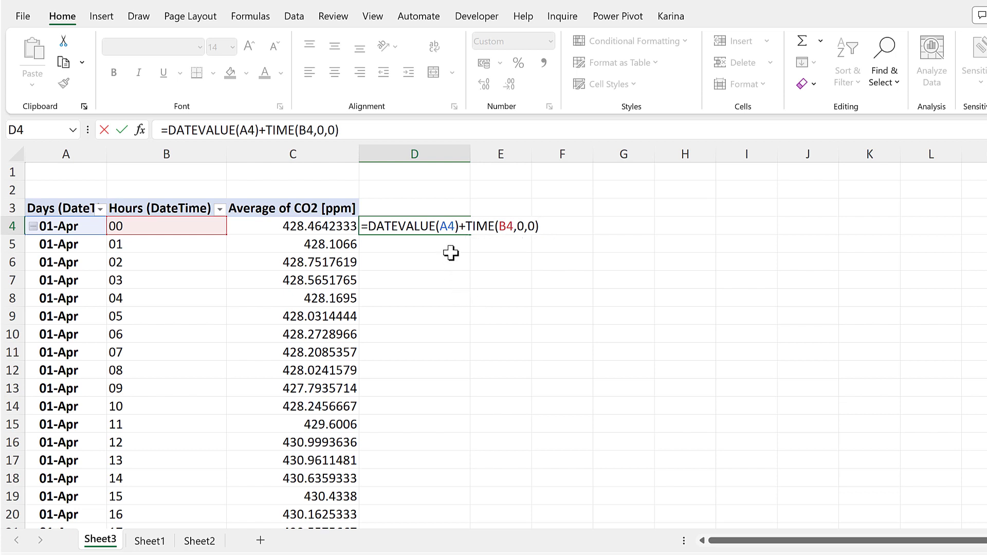
pyautogui.press('Return')
# Fill D4's formula down column D to row 709 (30-Apr-2023 23:00) and check it.
pyautogui.click(452, 226)
pyautogui.doubleClick(469, 235)
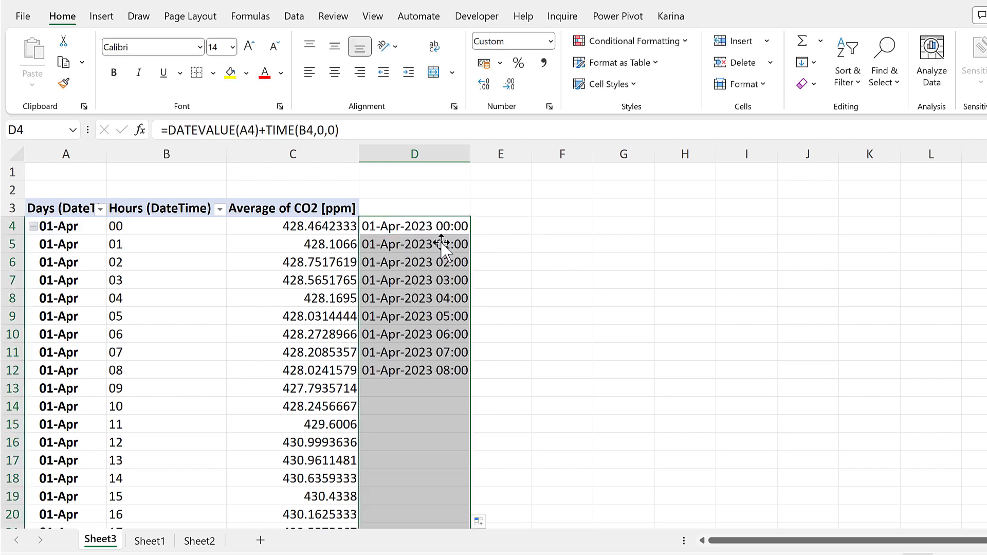
pyautogui.click(444, 245)
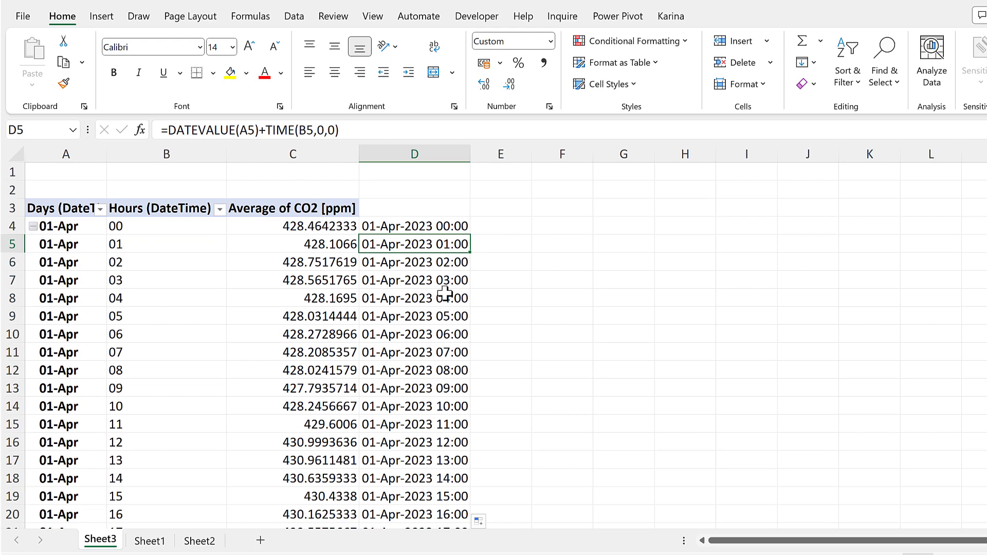
pyautogui.hotkey('ctrl', 'Down')
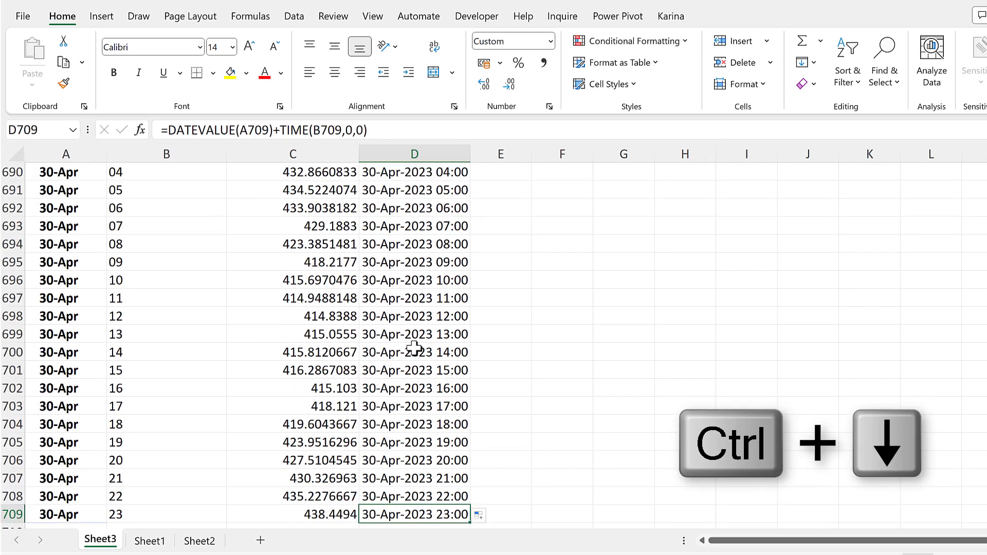
pyautogui.scroll(-1, 409, 324)
pyautogui.scroll(-1, 426, 395)
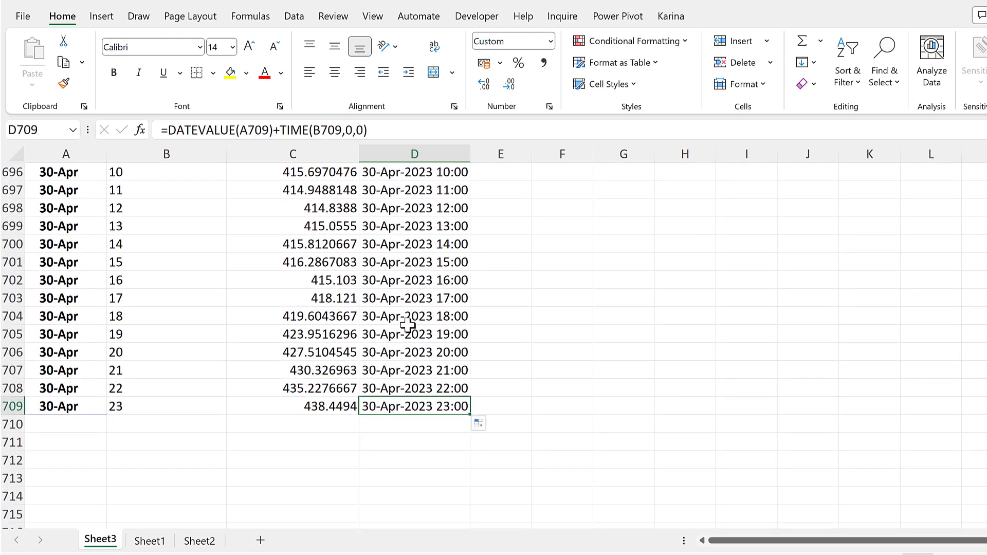
pyautogui.click(419, 303)
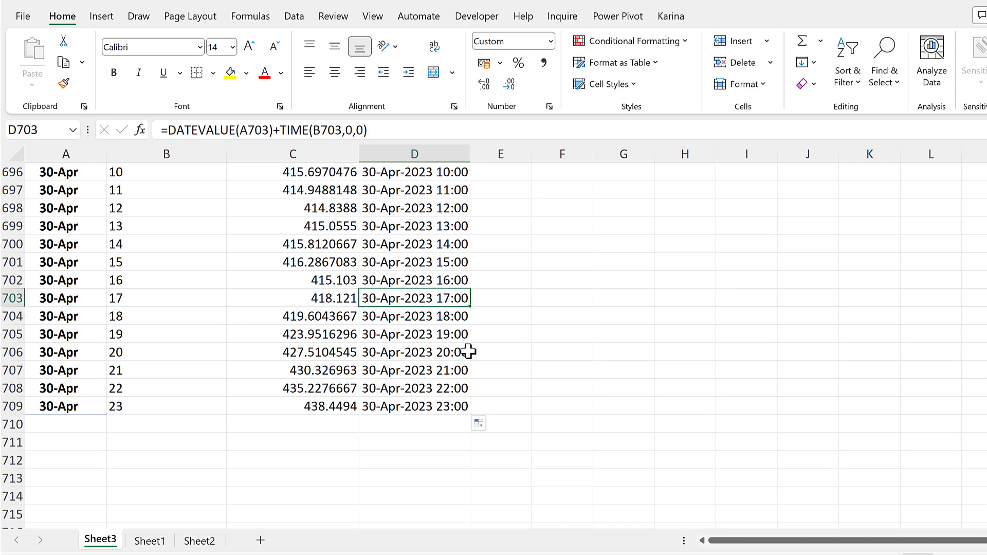
pyautogui.hotkey('ctrl', 'Up')
pyautogui.scroll(1, 288, 229)
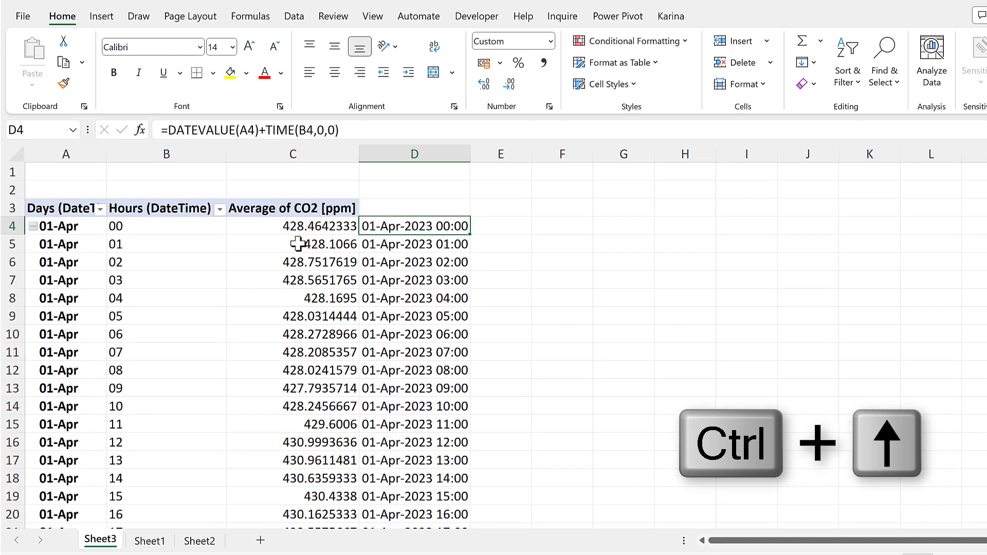
# Paste the CO2 averages from column C into column E starting at E4, then go to Sheet1.
pyautogui.click(279, 226)
pyautogui.hotkey('ctrl', 'shift', 'Down')
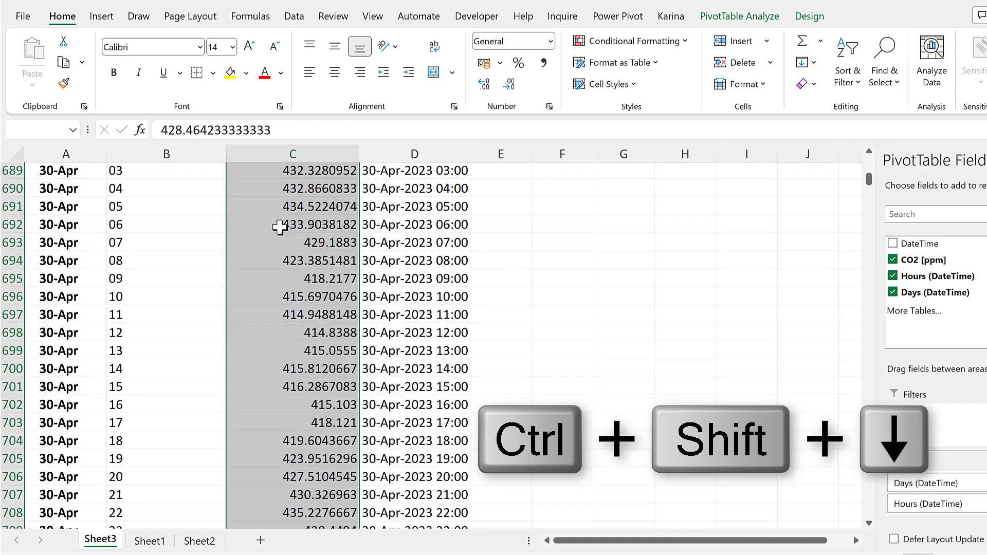
pyautogui.hotkey('ctrl', 'c')
pyautogui.click(505, 209)
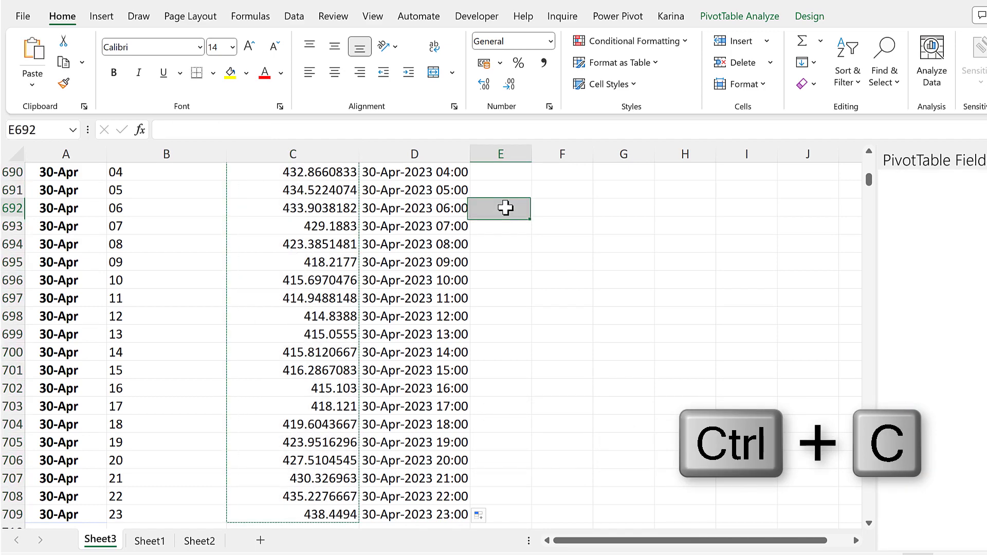
pyautogui.hotkey('ctrl', 'Up')
pyautogui.click(501, 224)
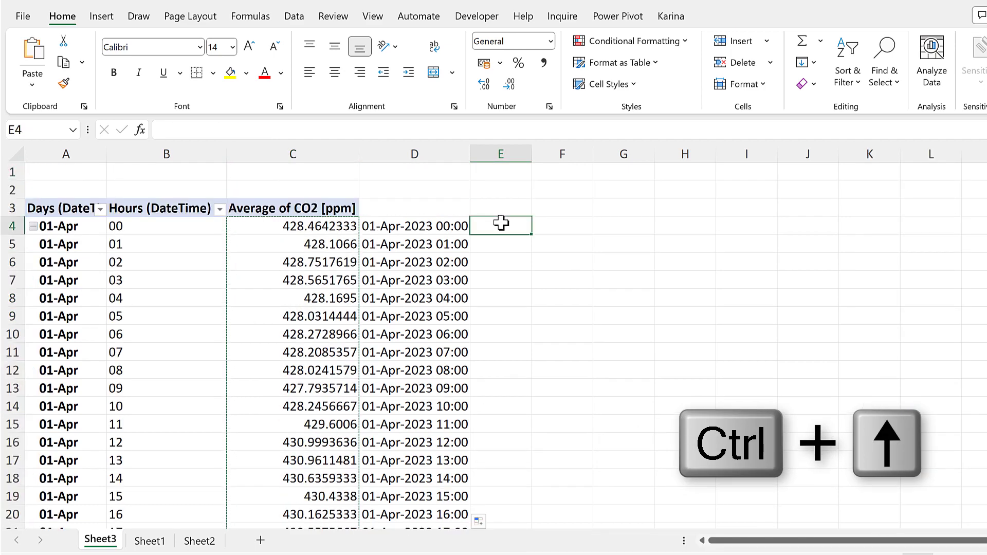
pyautogui.hotkey('ctrl', 'v')
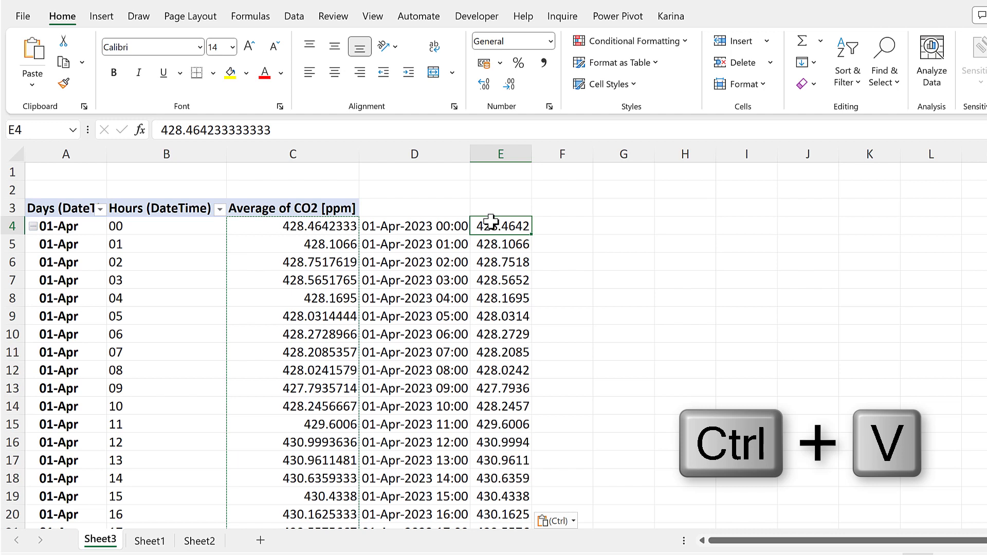
pyautogui.press('Escape')
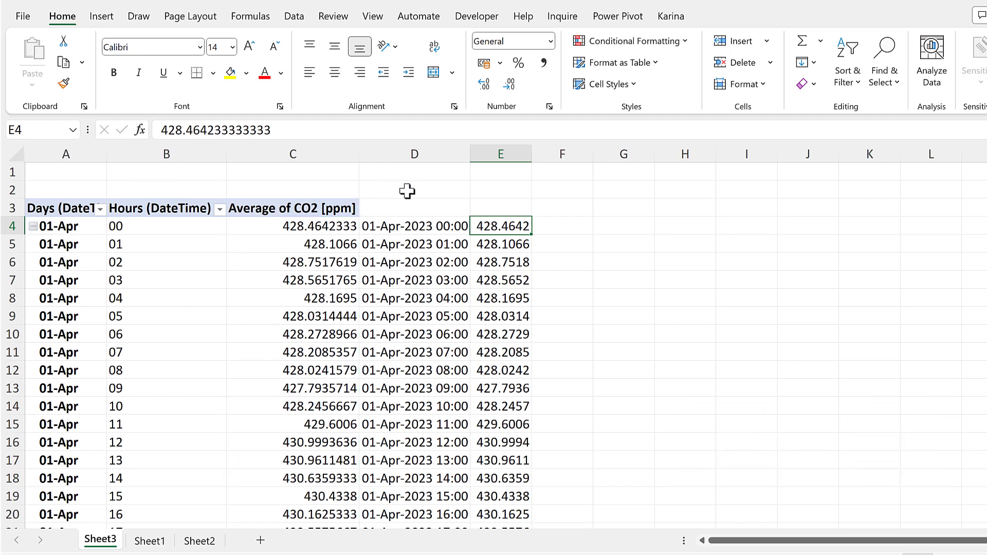
pyautogui.click(153, 539)
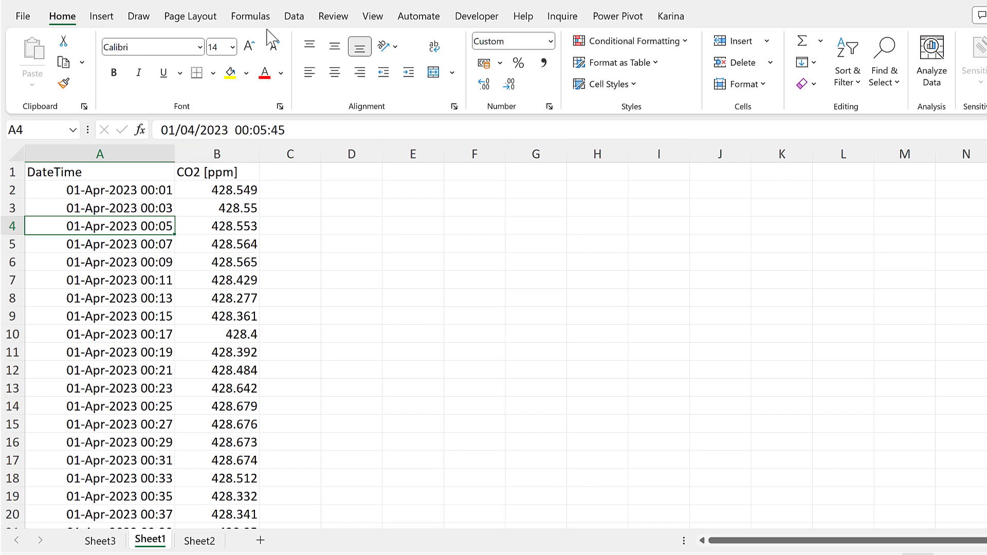
# Load Sheet1's DateTime and CO2 range, with headers, into Power Query as Table1.
pyautogui.click(294, 17)
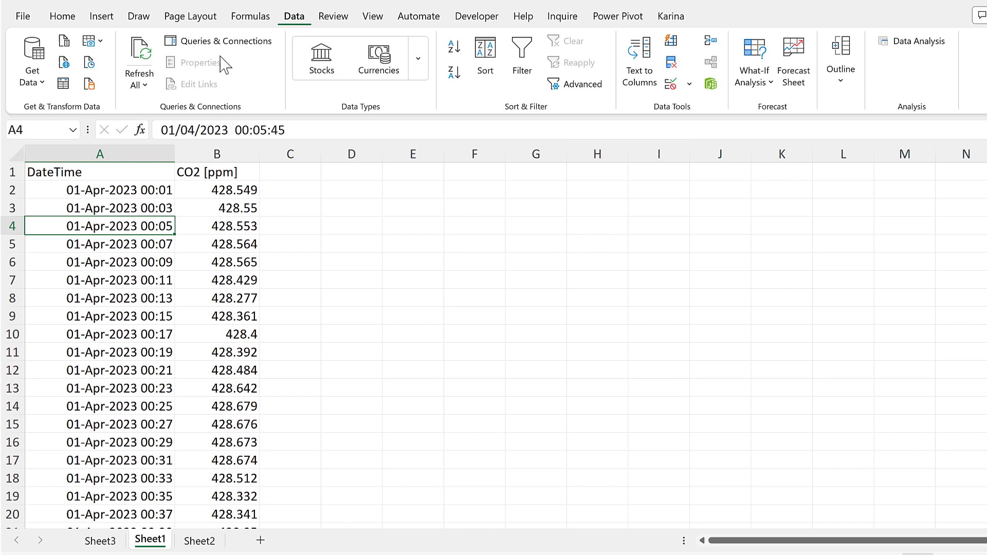
pyautogui.click(64, 84)
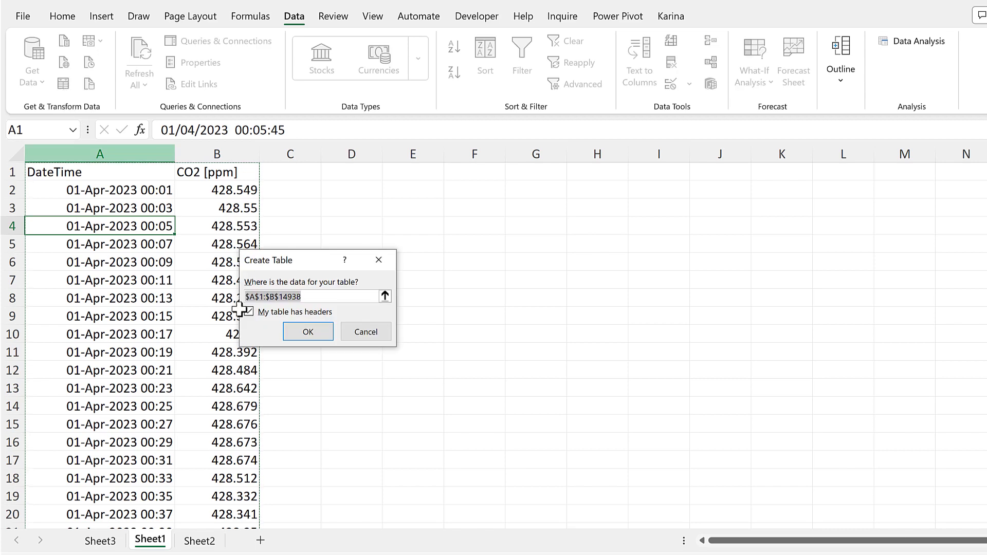
pyautogui.click(307, 331)
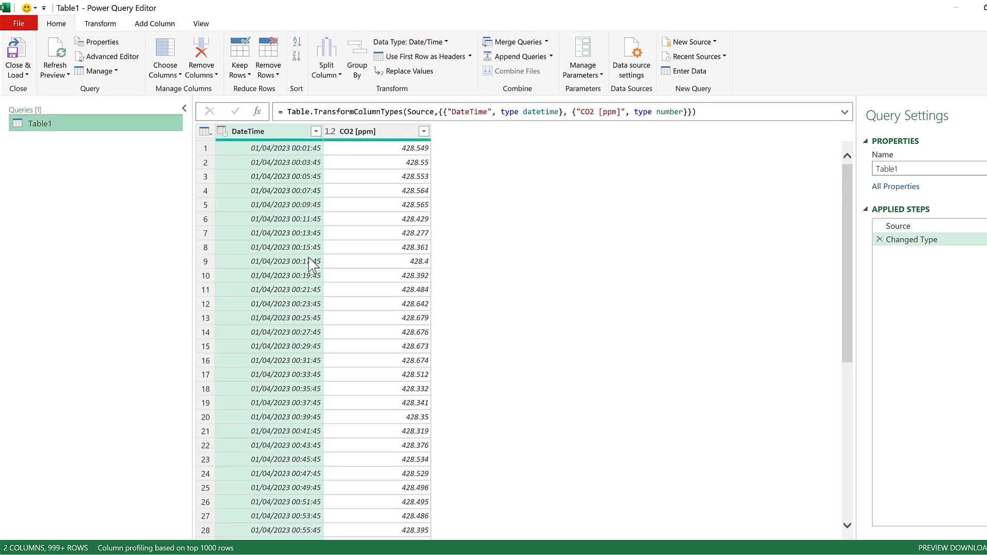
# Add a Date Only column extracted from DateTime, e.g. 01/04/2023.
pyautogui.click(157, 25)
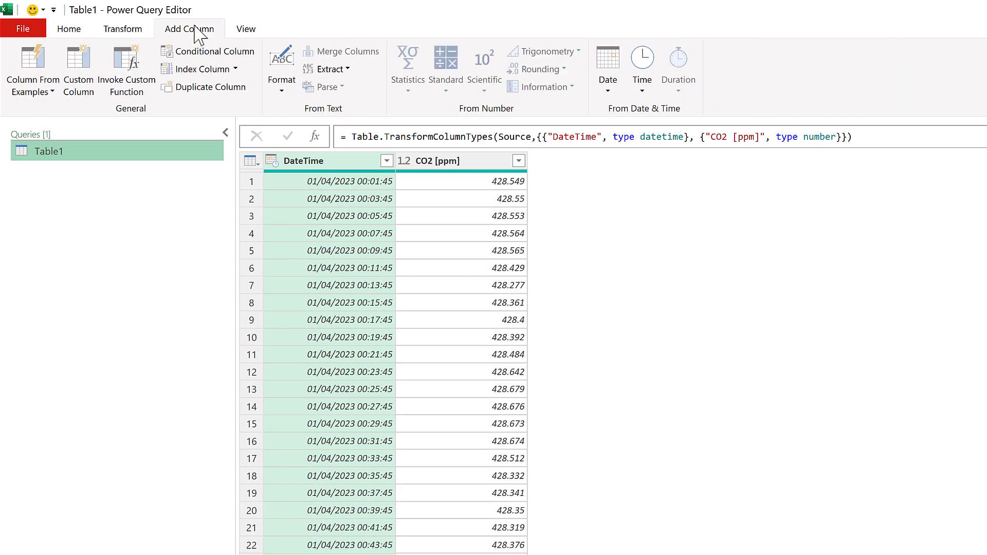
pyautogui.click(607, 84)
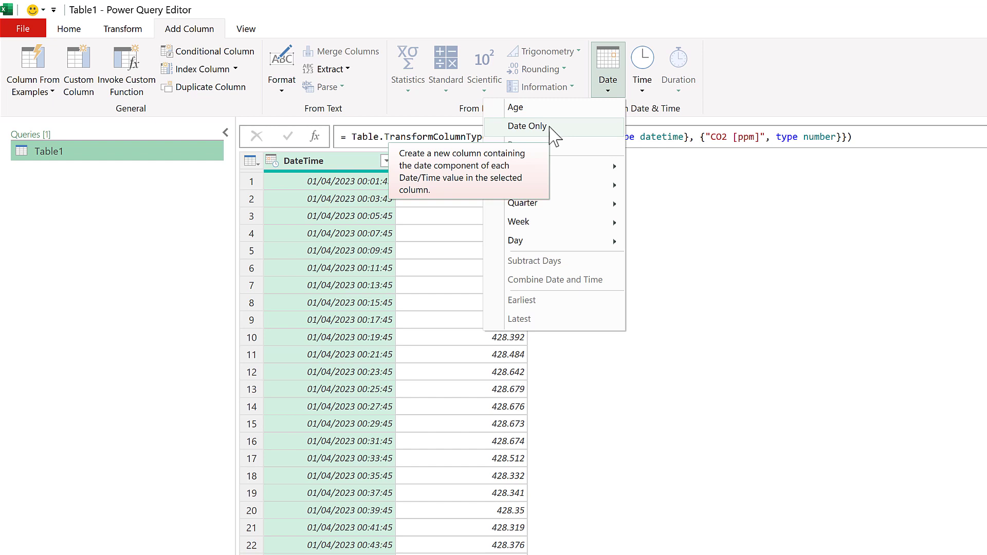
pyautogui.click(527, 125)
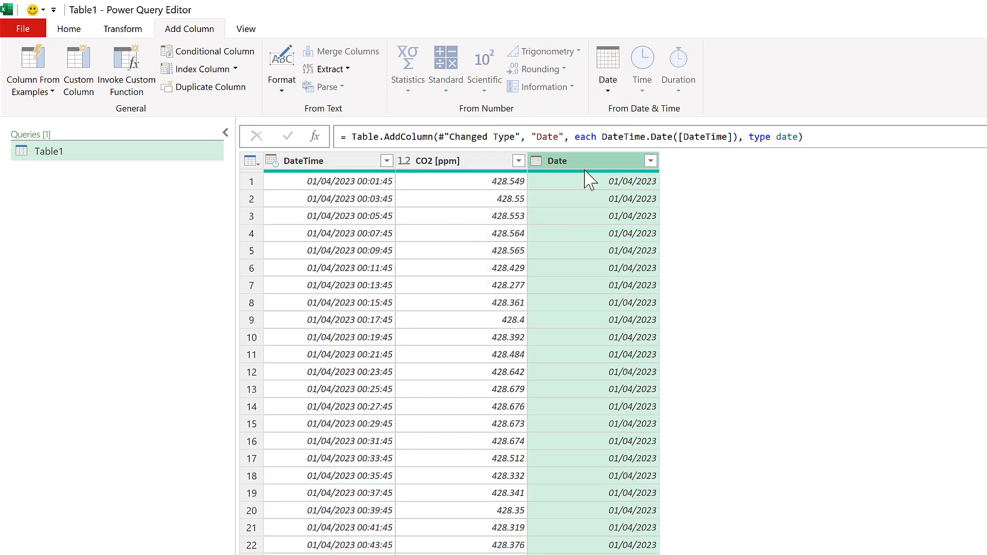
pyautogui.scroll(-13, 581, 277)
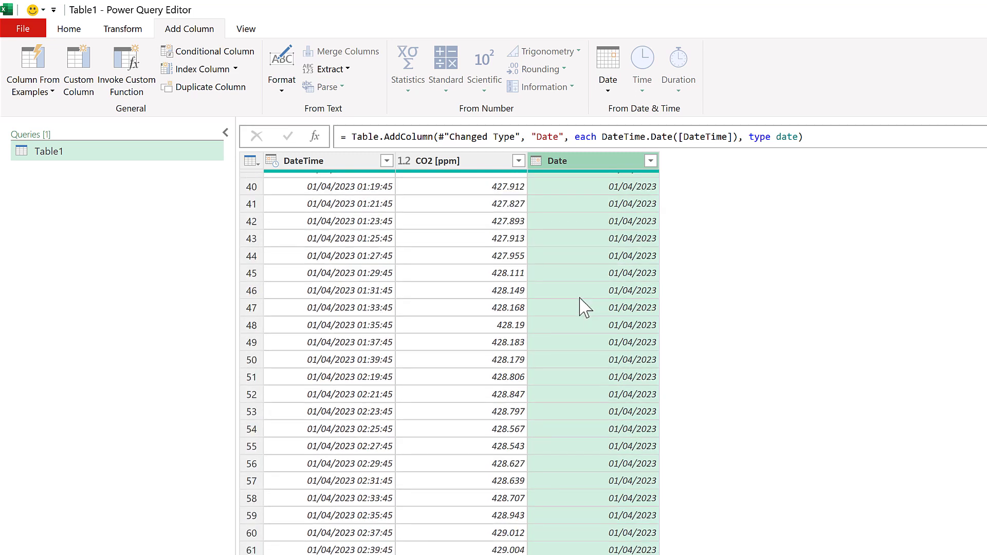
pyautogui.scroll(-7, 584, 309)
pyautogui.scroll(14, 580, 311)
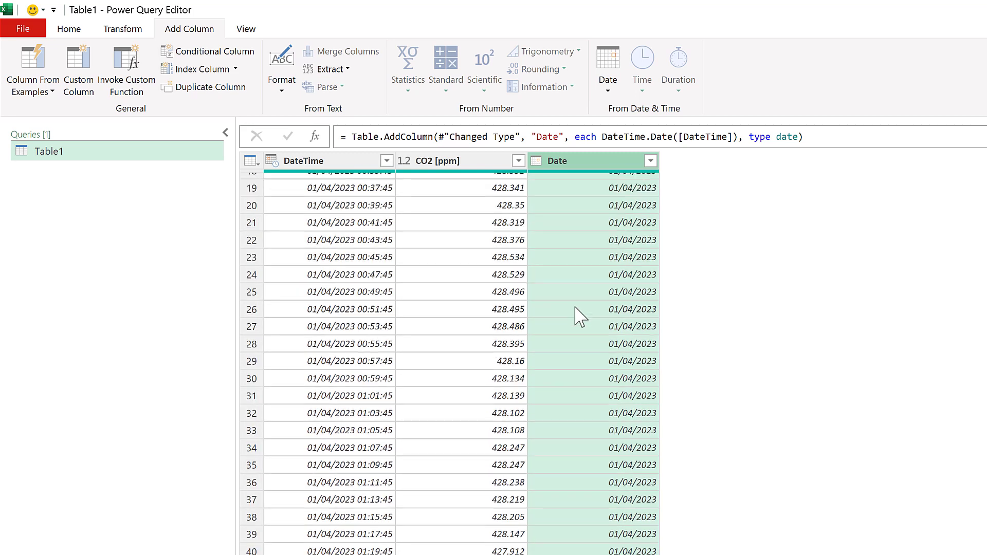
pyautogui.scroll(6, 578, 315)
# Add an Hour column pulling the hour (0, 1, 2…) from DateTime.
pyautogui.click(318, 164)
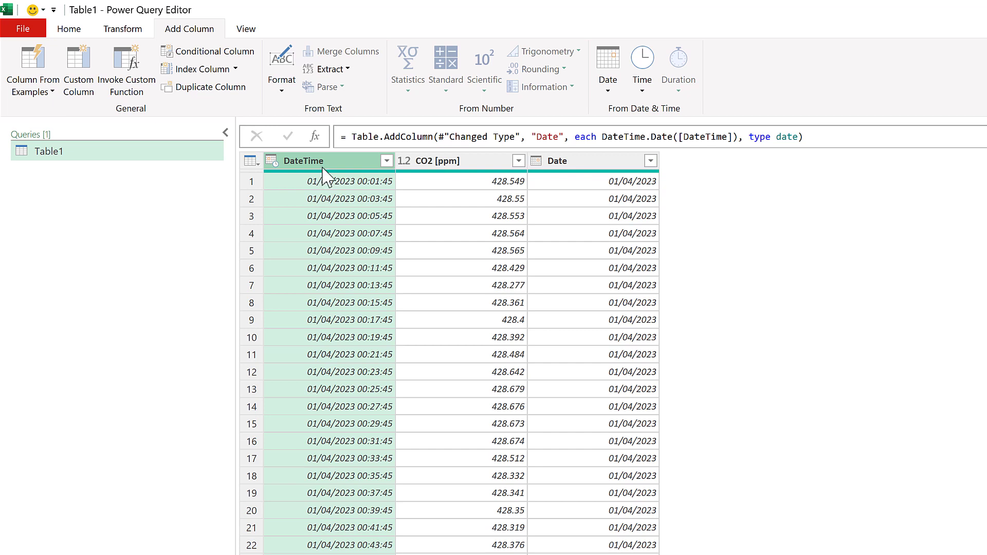
pyautogui.click(638, 83)
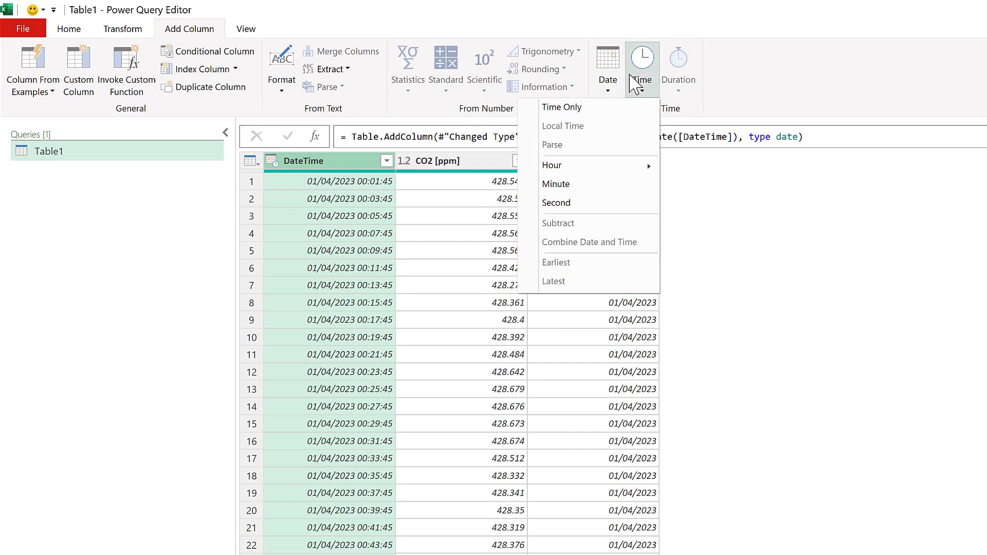
pyautogui.moveTo(599, 169)
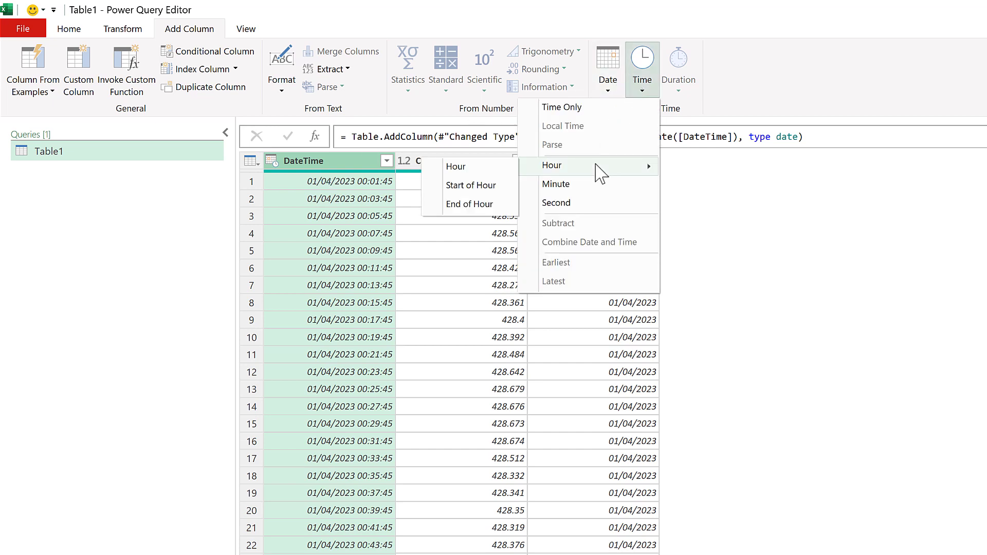
pyautogui.click(470, 170)
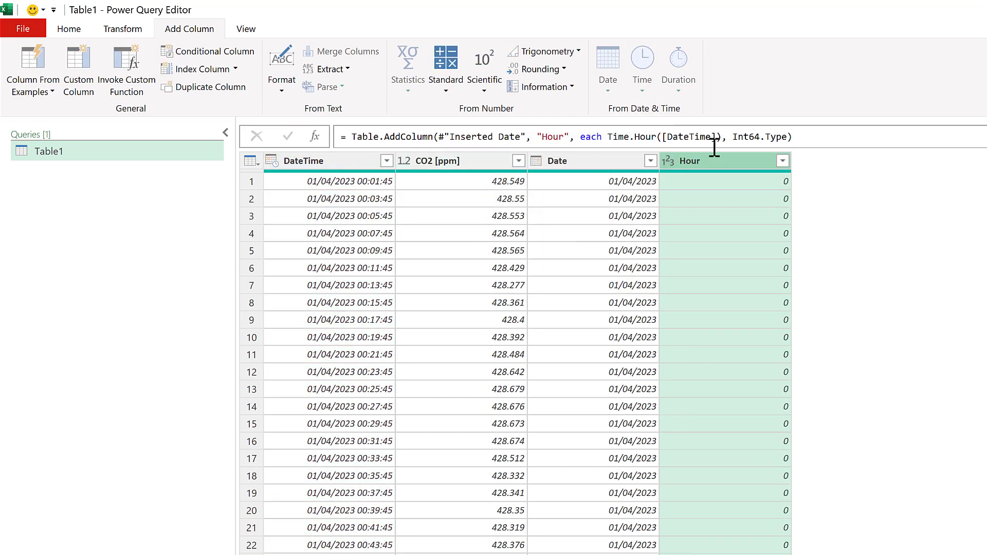
pyautogui.scroll(-18, 725, 277)
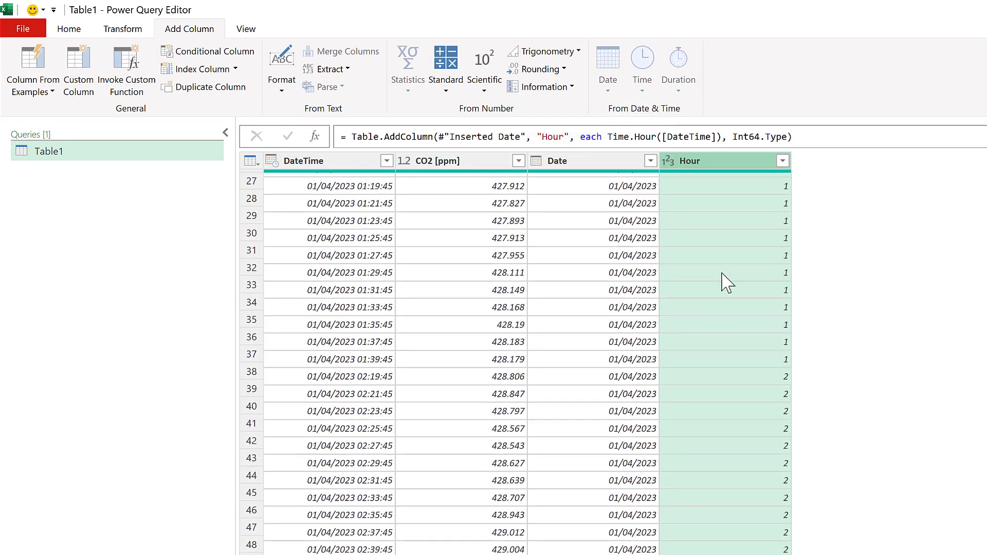
pyautogui.scroll(18, 723, 282)
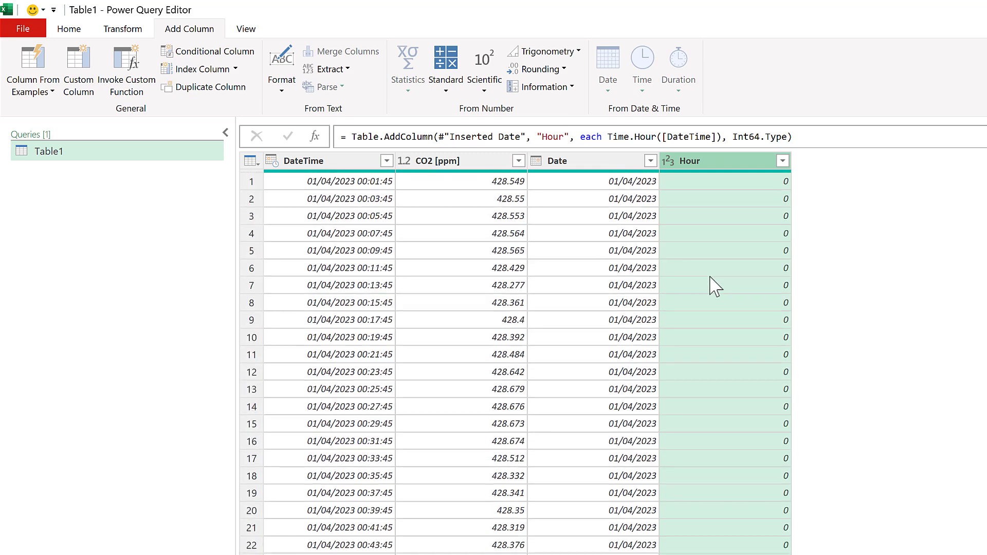
# Group by Date and Hour with an 'avg co2' column set to Average of CO2 [ppm].
pyautogui.click(558, 163)
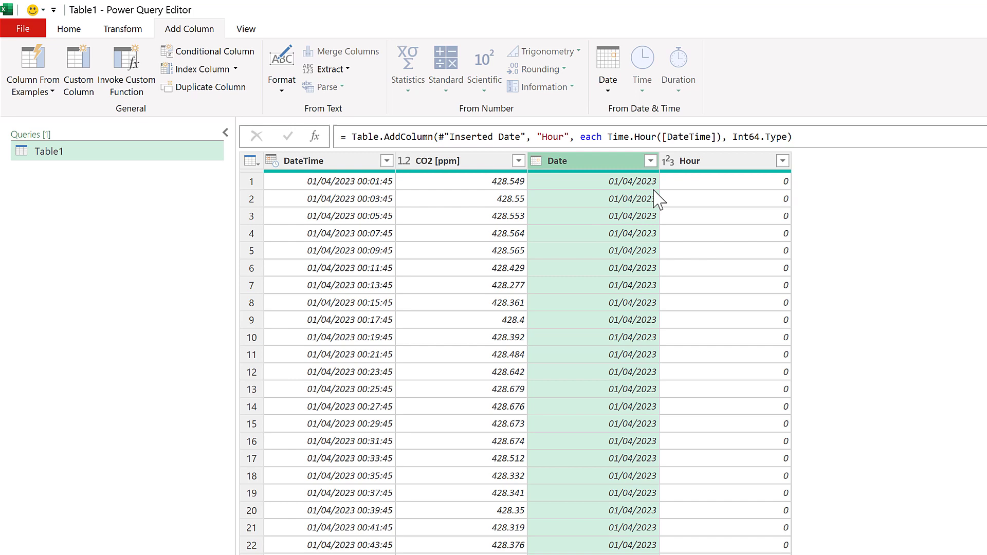
pyautogui.keyDown('ctrl'); pyautogui.click(725, 165); pyautogui.keyUp('ctrl')
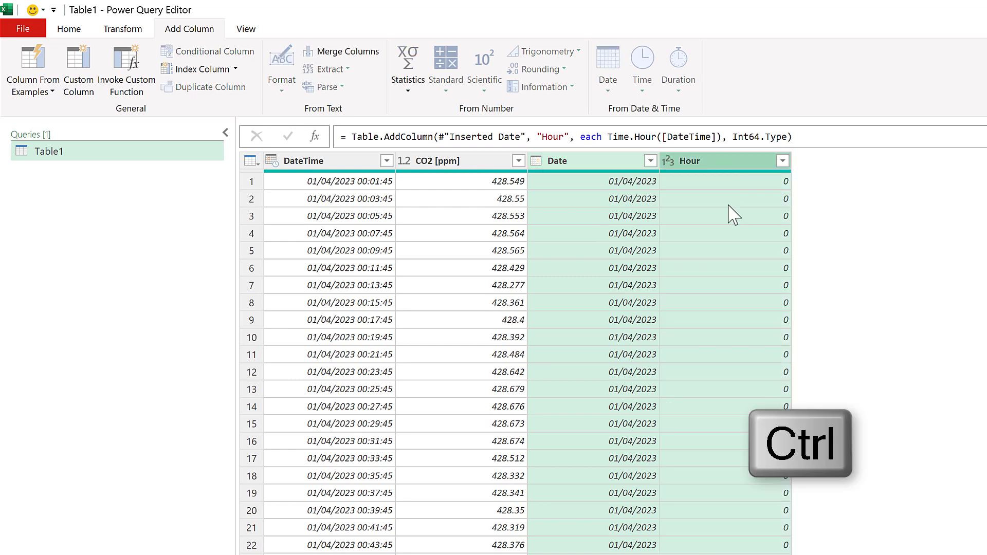
pyautogui.click(146, 33)
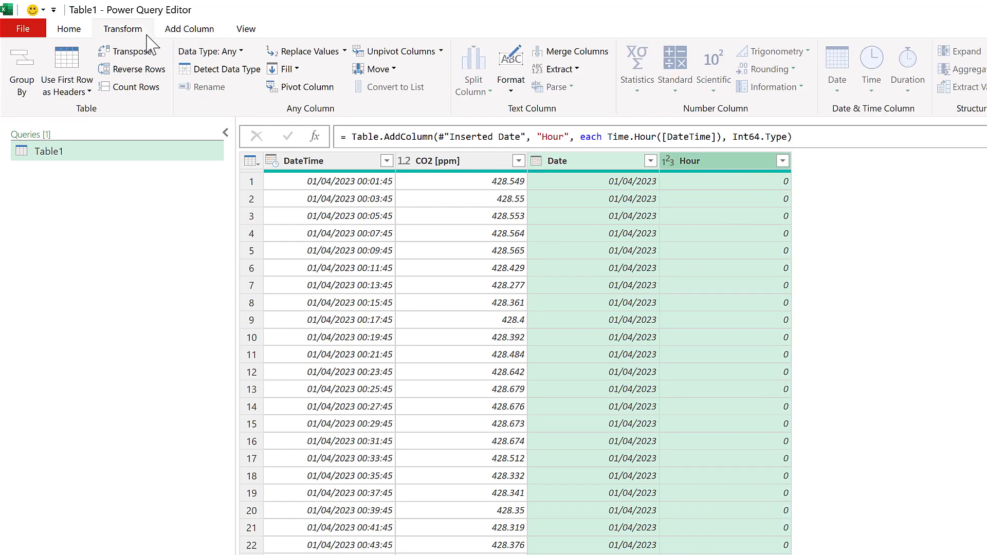
pyautogui.click(22, 87)
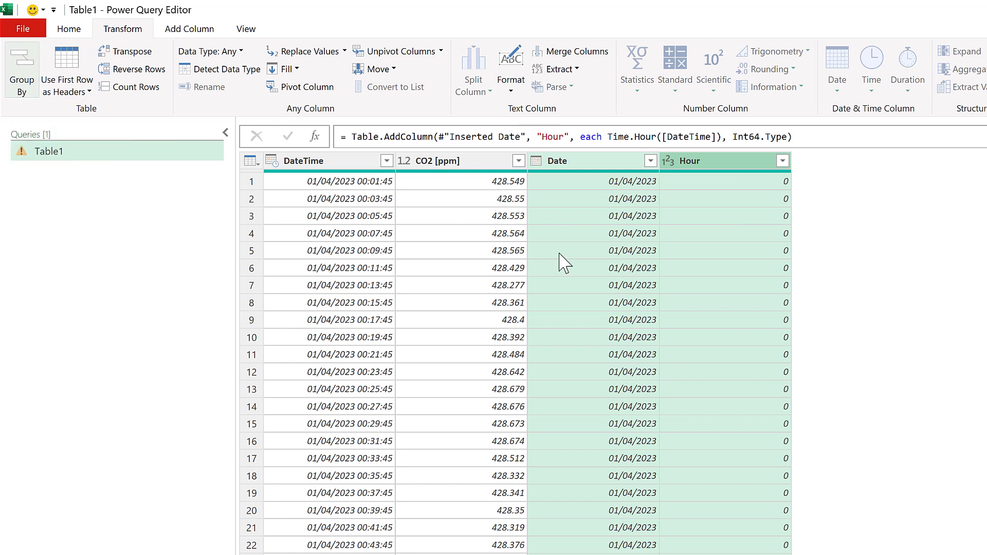
pyautogui.moveTo(414, 281)
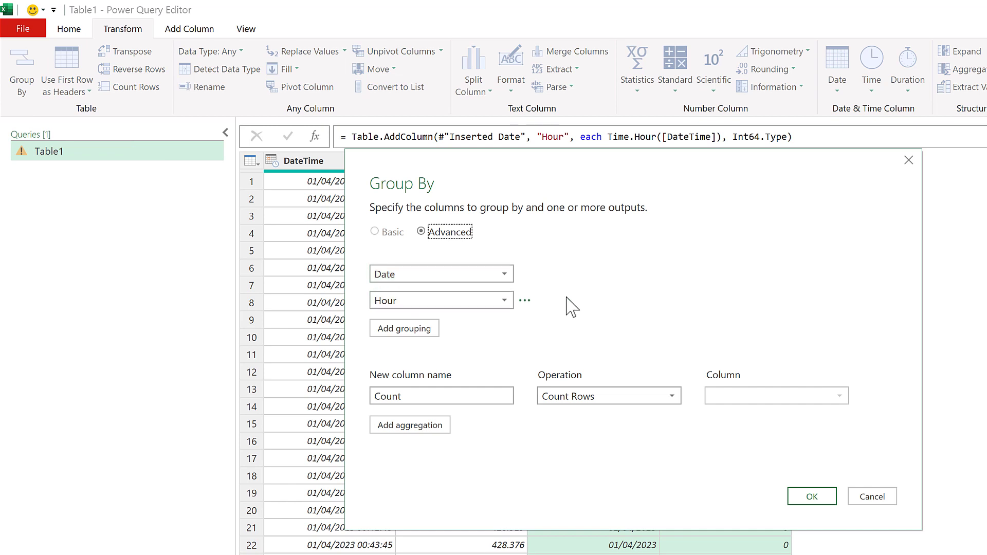
pyautogui.doubleClick(426, 396)
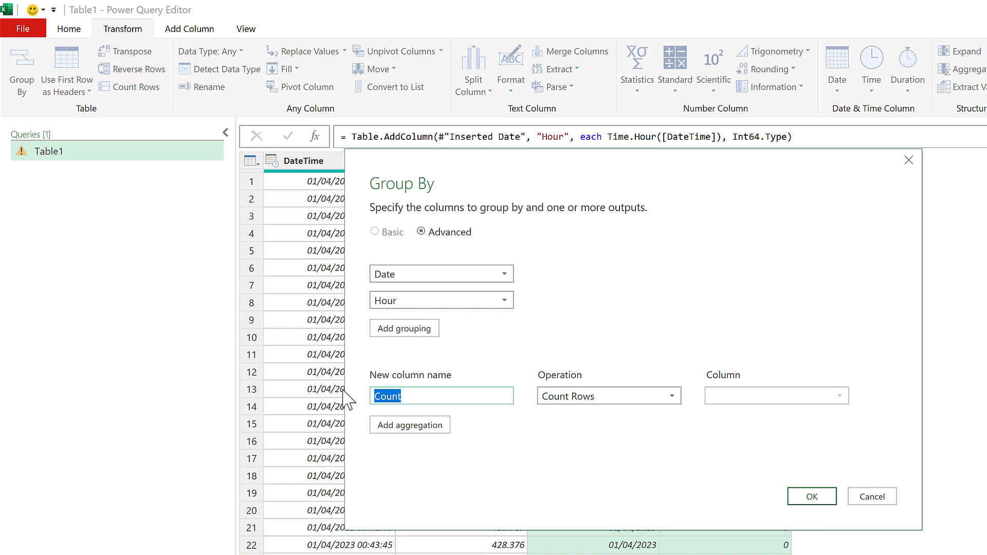
pyautogui.write('avg co2')
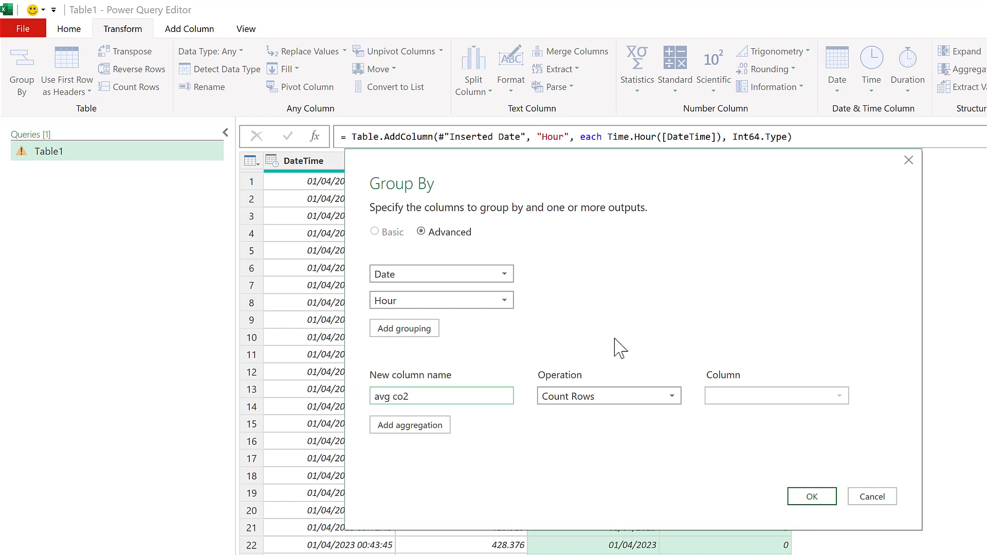
pyautogui.click(590, 403)
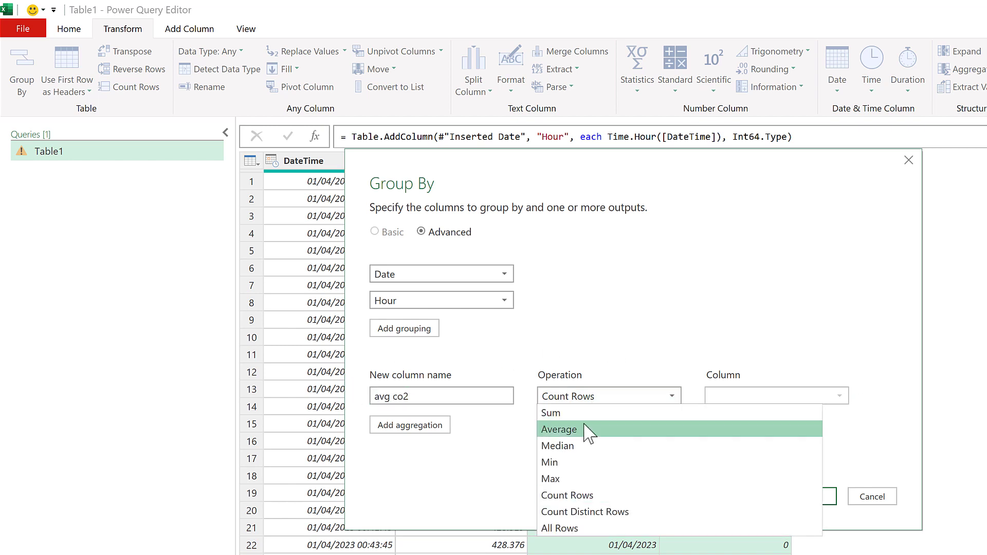
pyautogui.click(590, 431)
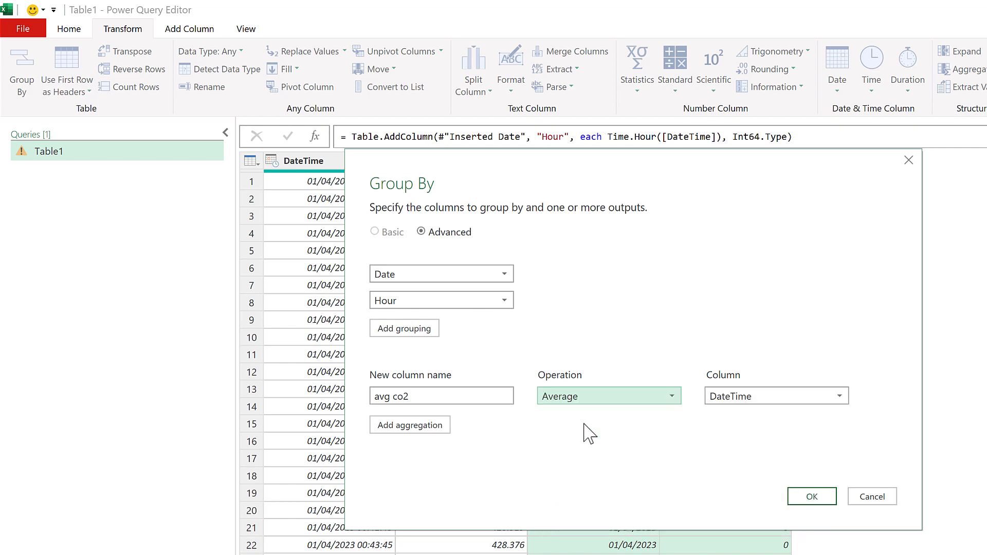
pyautogui.click(755, 397)
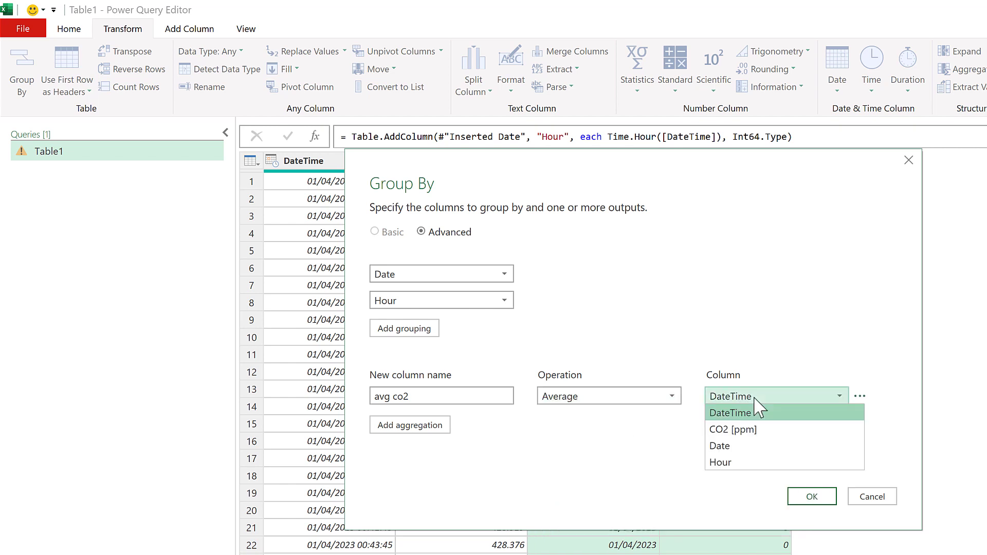
pyautogui.click(755, 438)
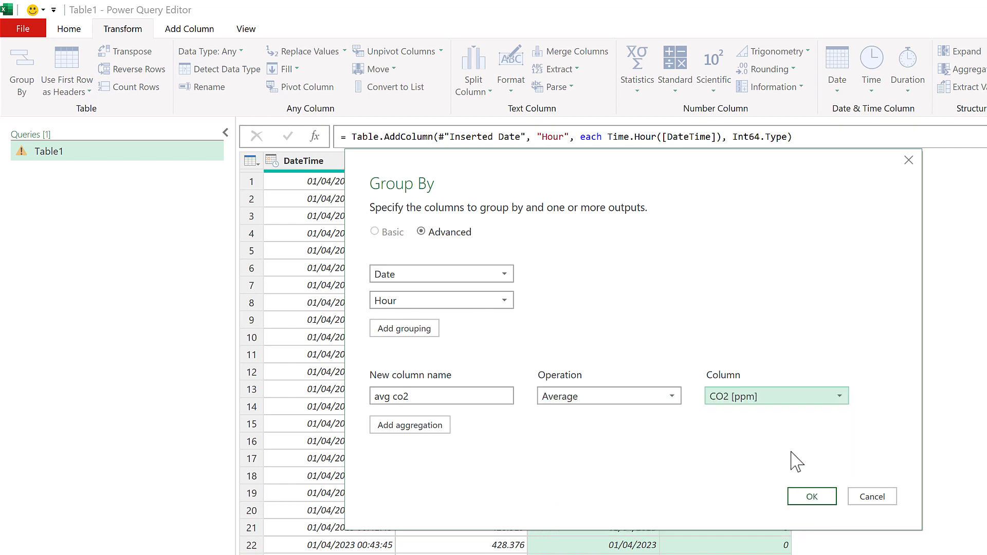
pyautogui.click(812, 497)
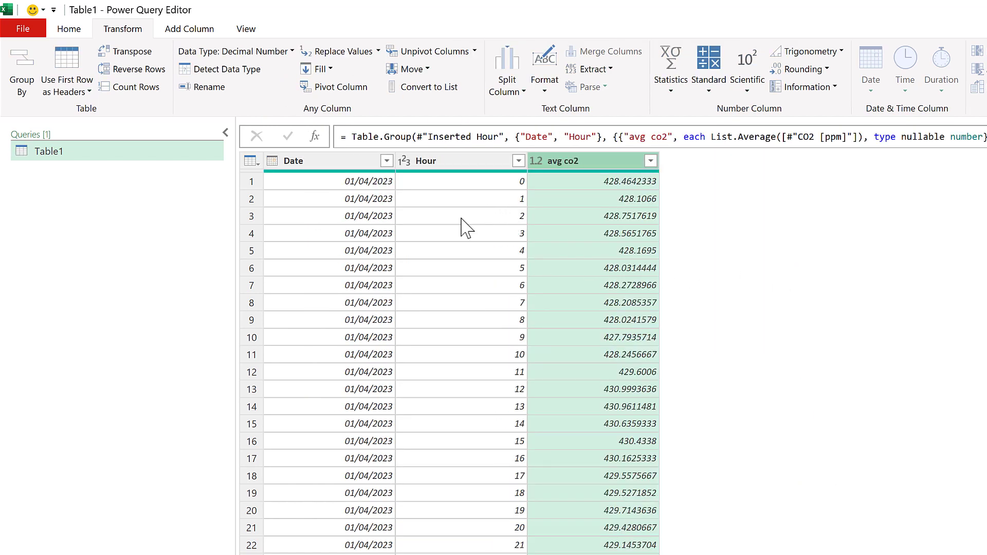
# Close & Load the grouped hourly CO2 query into the workbook's Table1 sheet.
pyautogui.scroll(-11, 470, 233)
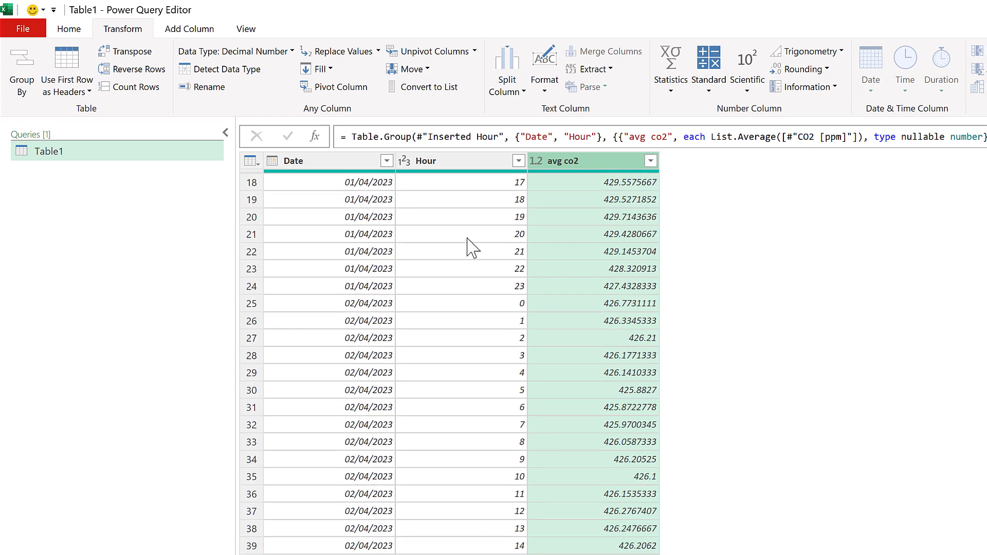
pyautogui.scroll(-20, 470, 262)
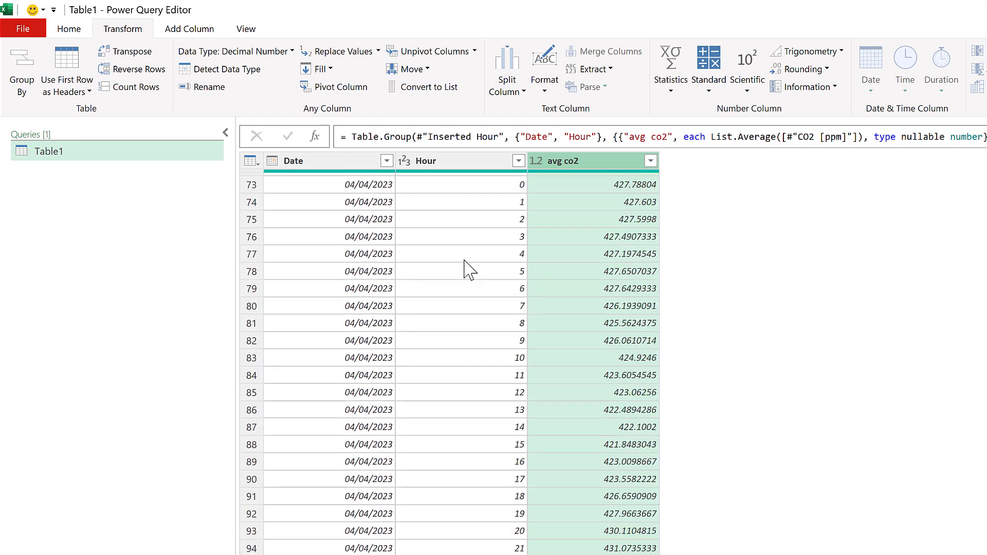
pyautogui.scroll(7, 469, 272)
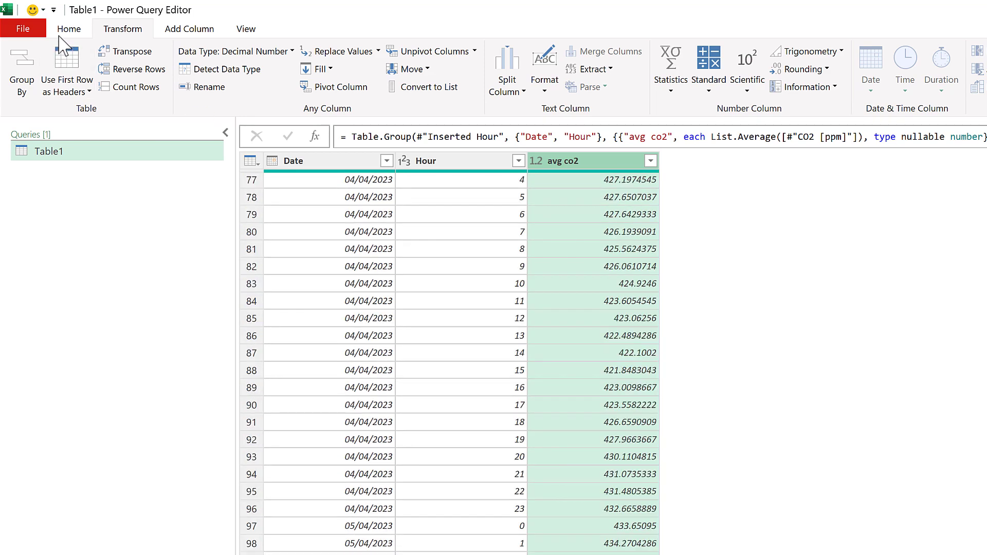
pyautogui.click(65, 32)
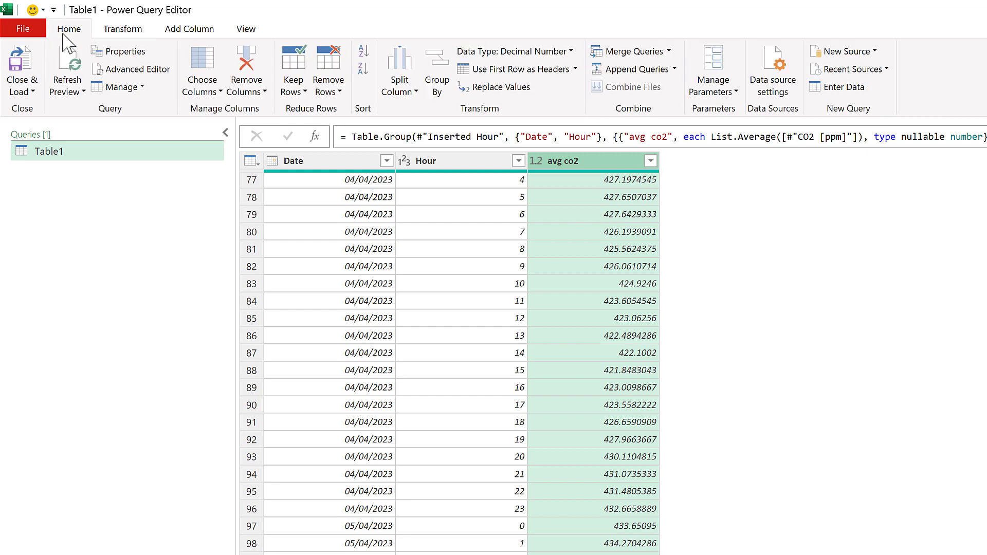
pyautogui.click(22, 67)
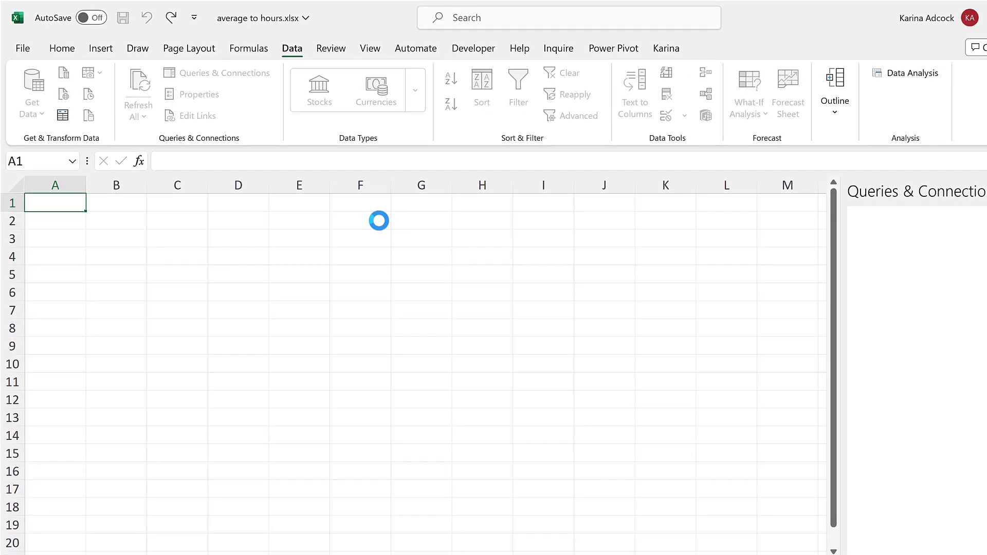
# Review the 706 loaded rows, close the Queries & Connections pane, and return to Sheet2's raw readings.
pyautogui.scroll(-3, 167, 309)
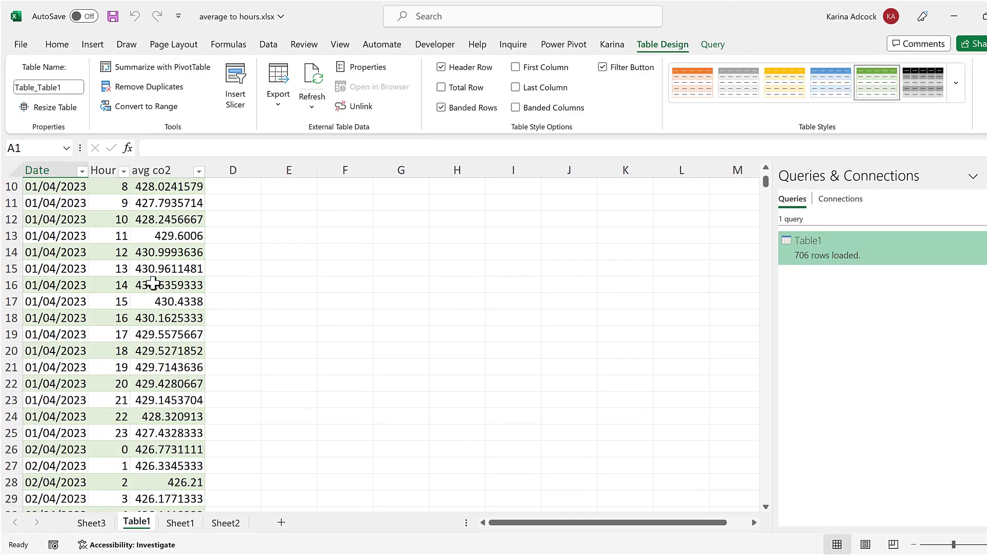
pyautogui.scroll(-17, 153, 283)
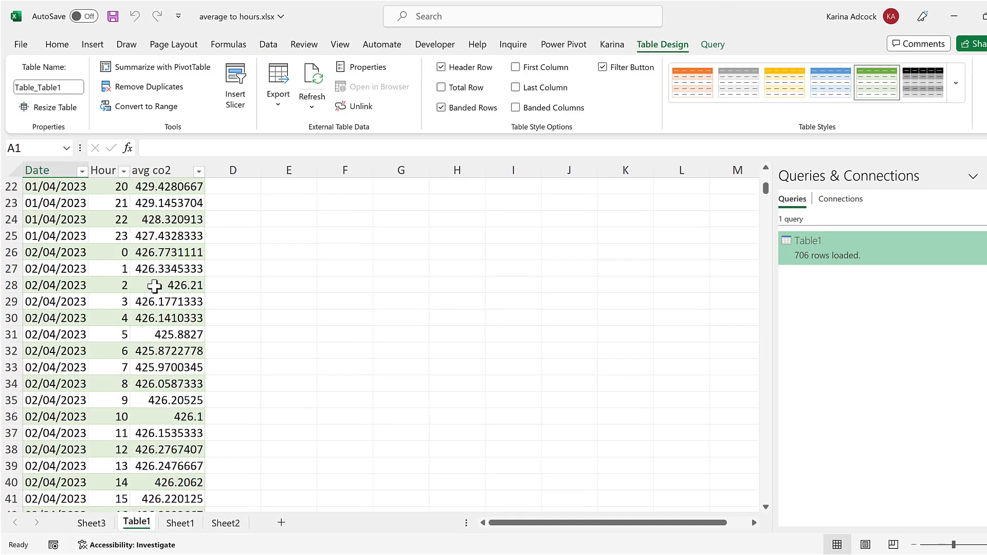
pyautogui.scroll(14, 154, 291)
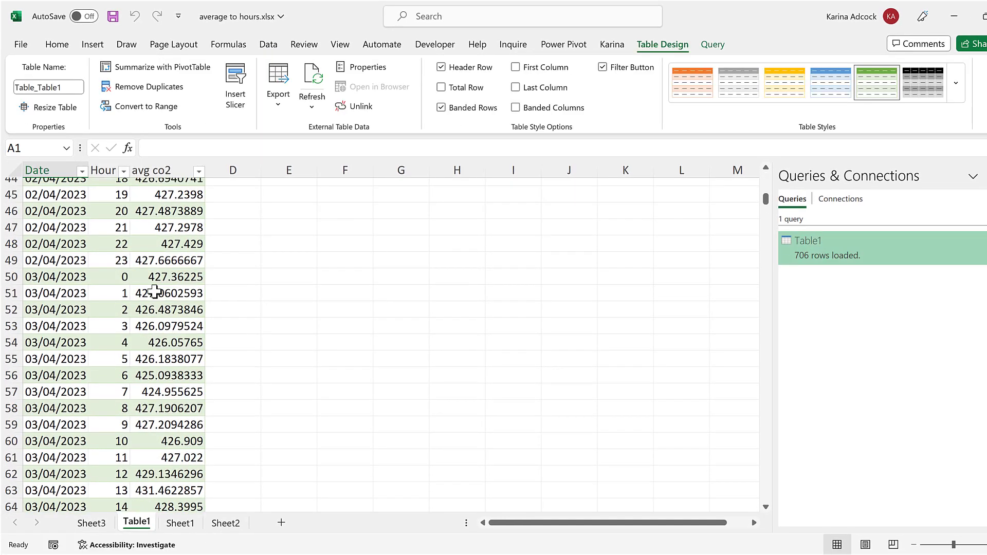
pyautogui.click(972, 184)
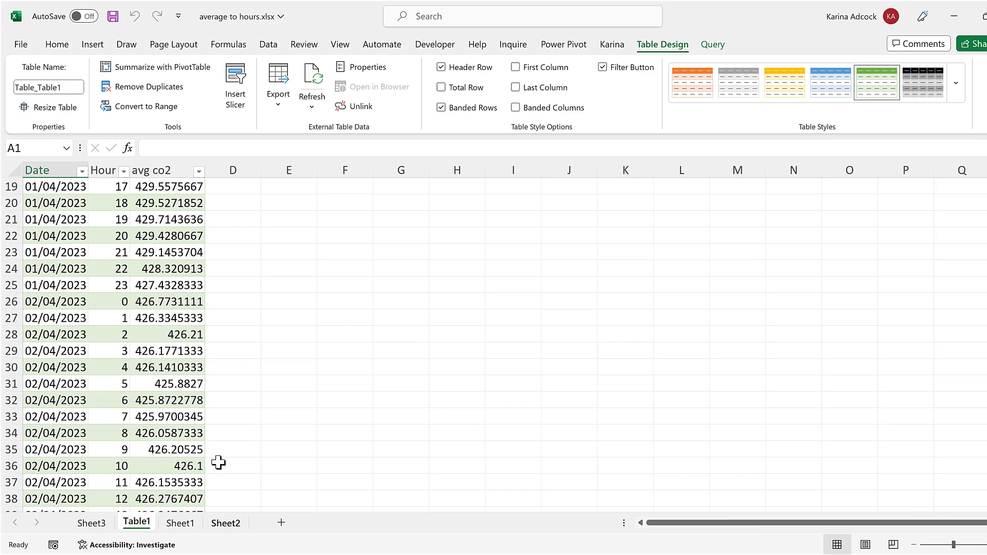
pyautogui.click(225, 523)
pyautogui.click(122, 220)
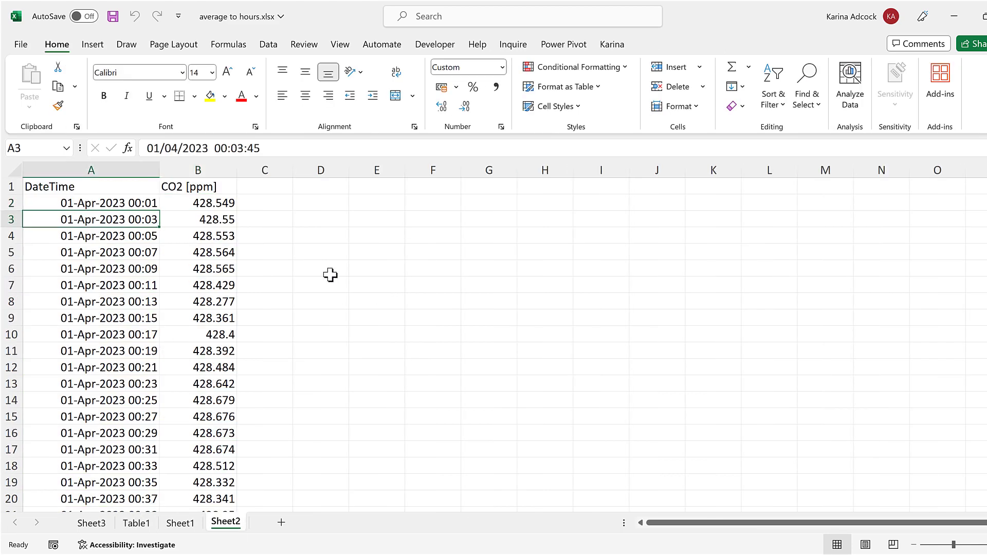
# Enter =FLOOR.MATH(A2,"1:00") in C2 to round the first timestamp down to the hour.
pyautogui.click(257, 196)
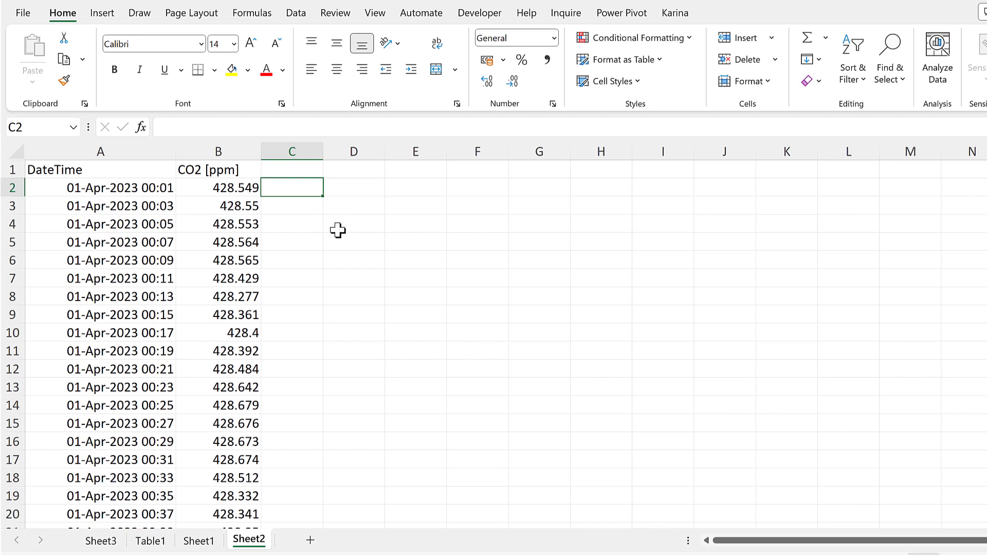
pyautogui.write('=floo')
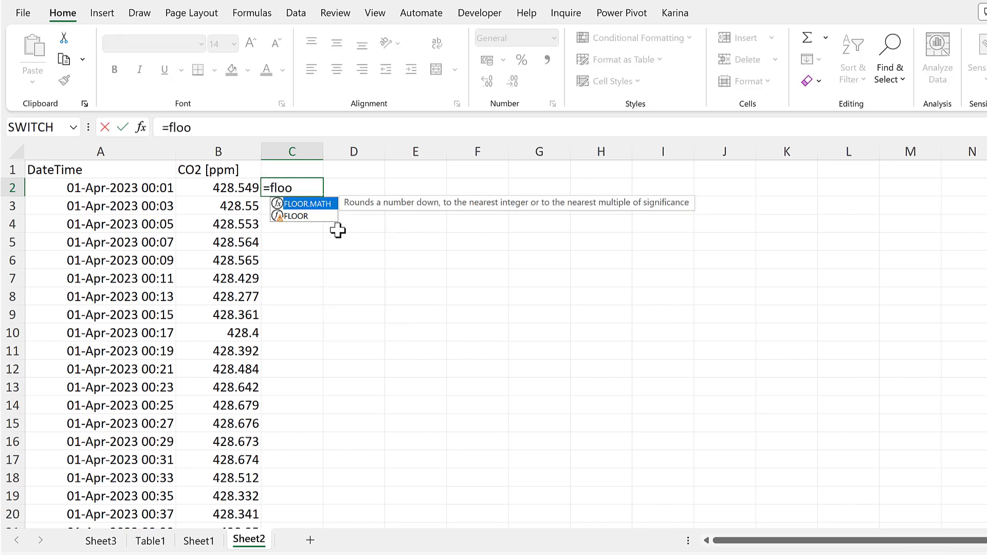
pyautogui.write('r')
pyautogui.press('Tab')
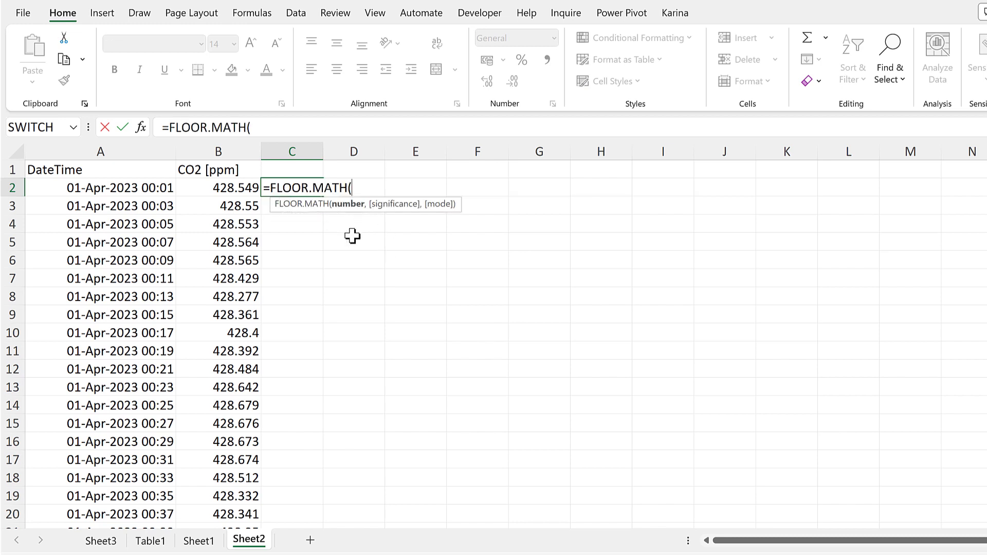
pyautogui.click(119, 190)
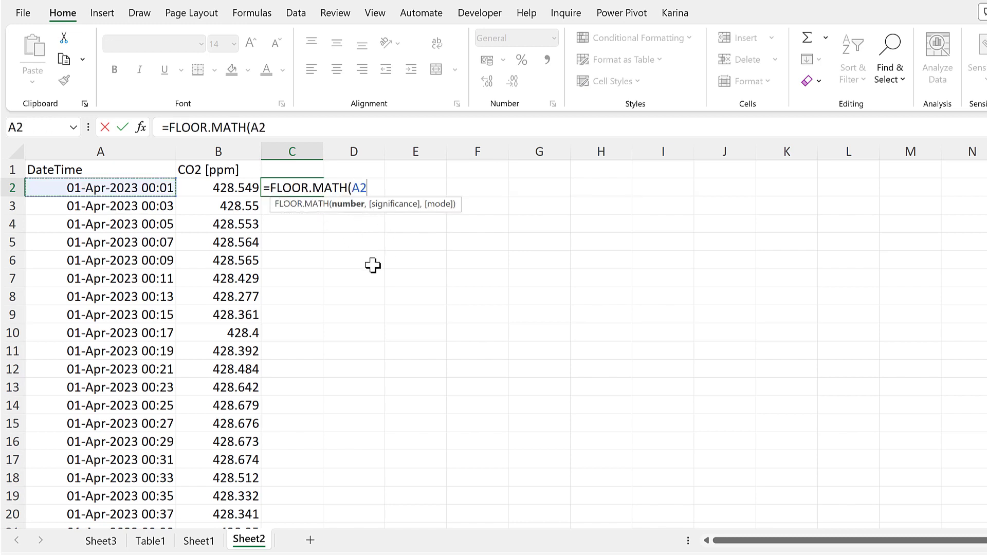
pyautogui.write(',"1:00')
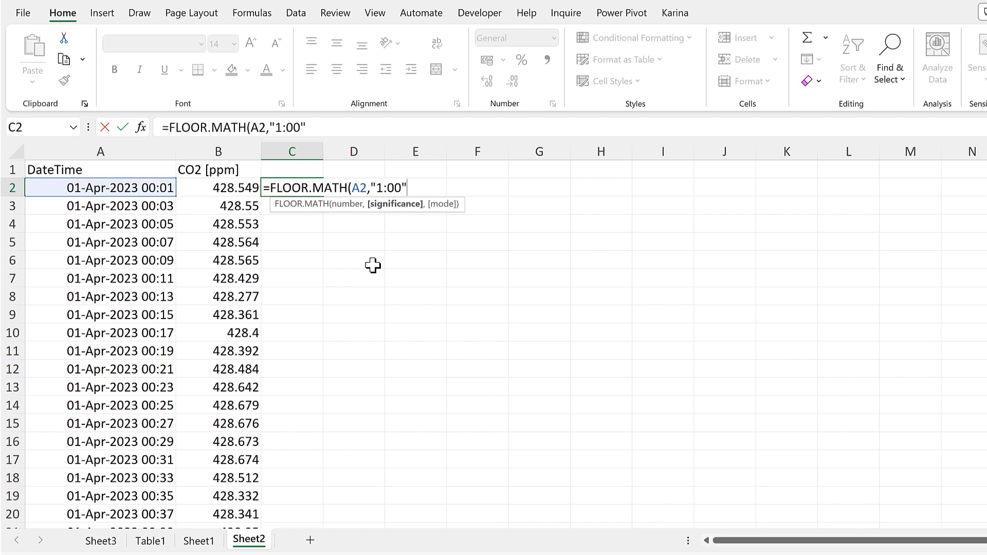
pyautogui.write('")')
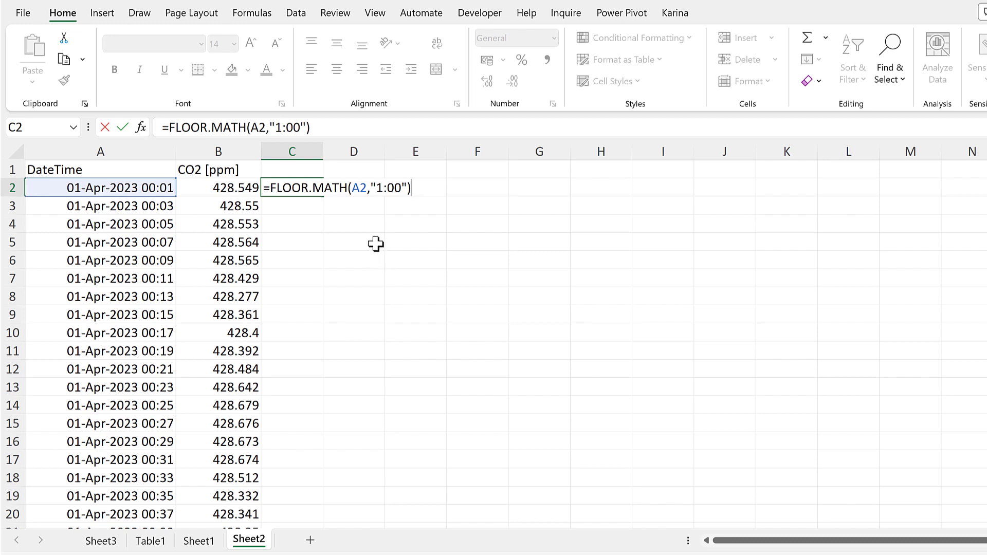
pyautogui.press('Return')
# Copy A2's date-time format onto C2 with Format Painter and autofit column C.
pyautogui.press('Up')
pyautogui.click(151, 188)
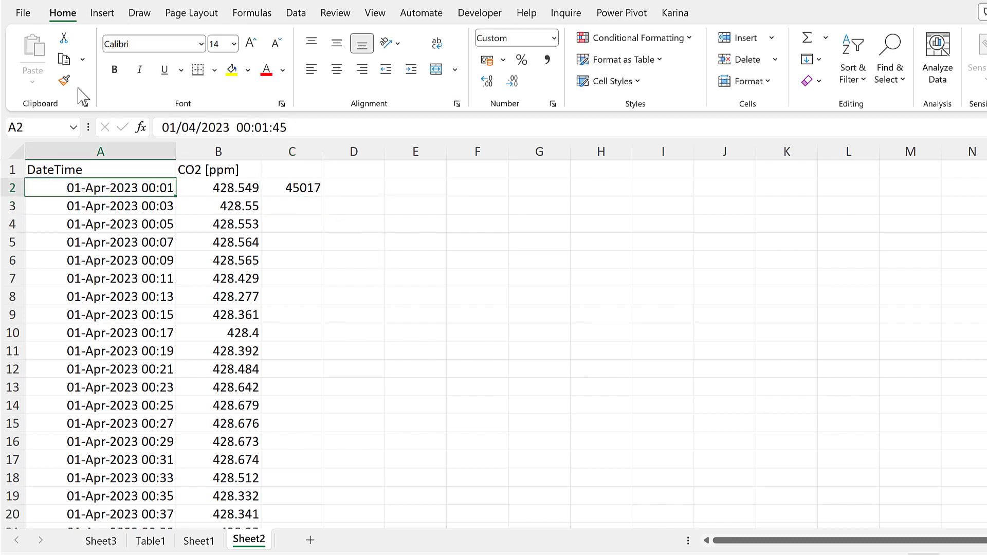
pyautogui.click(64, 80)
pyautogui.click(288, 188)
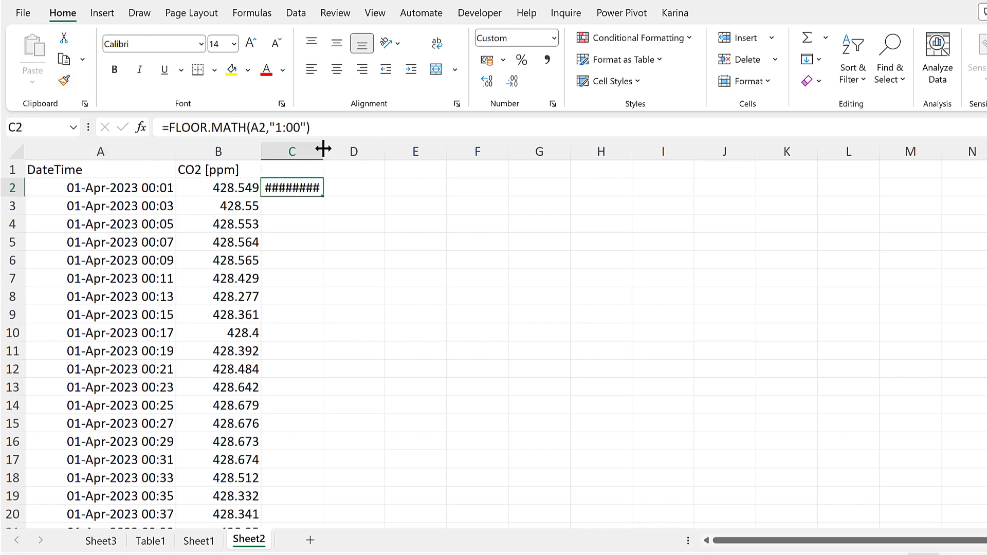
pyautogui.doubleClick(324, 149)
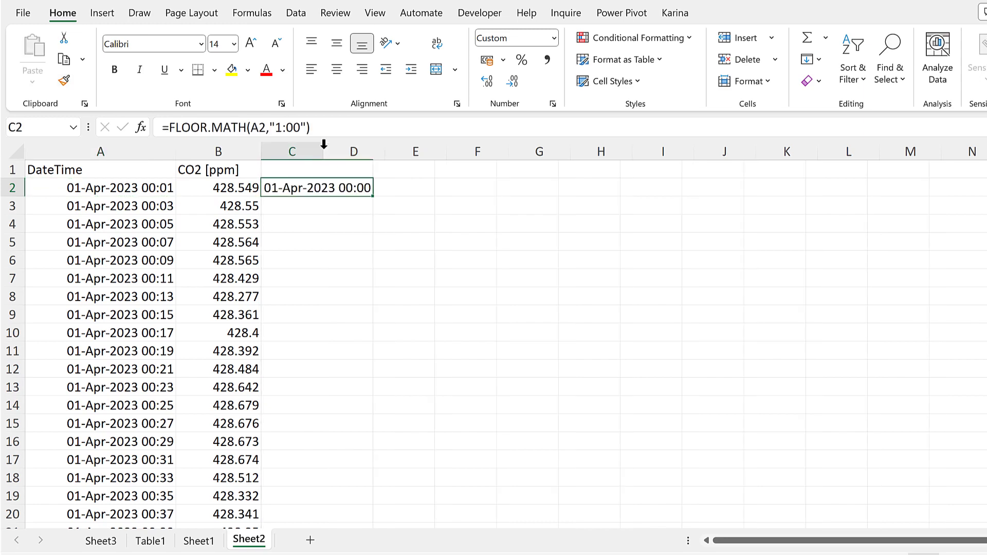
# Fill the FLOOR.MATH formula down every reading in column C and check the results.
pyautogui.doubleClick(374, 200)
pyautogui.press('Down')
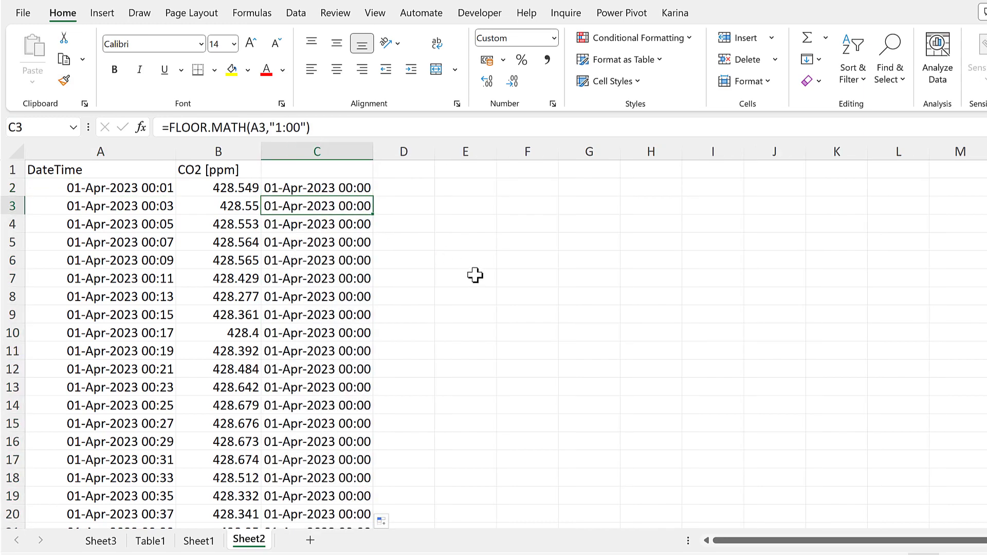
pyautogui.scroll(-9, 323, 246)
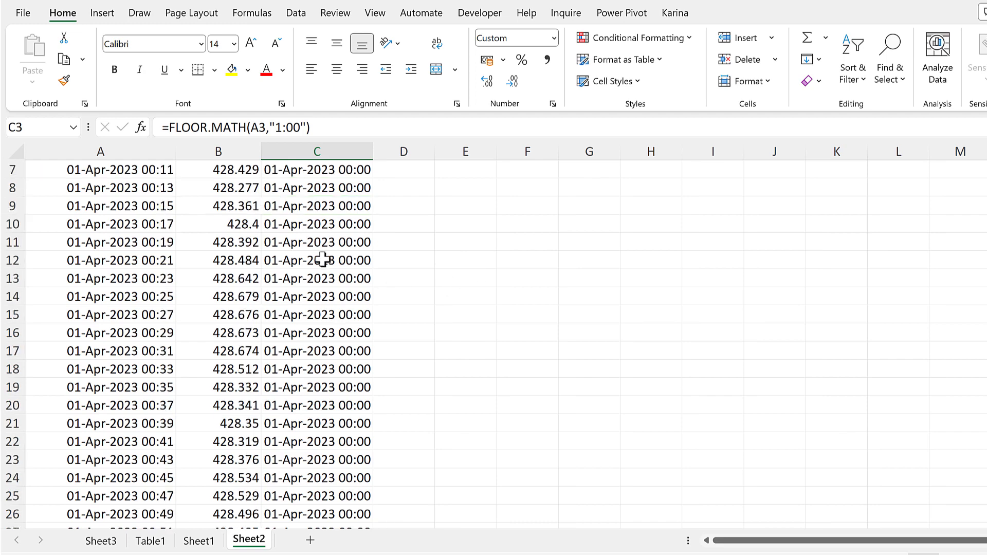
pyautogui.scroll(-8, 319, 267)
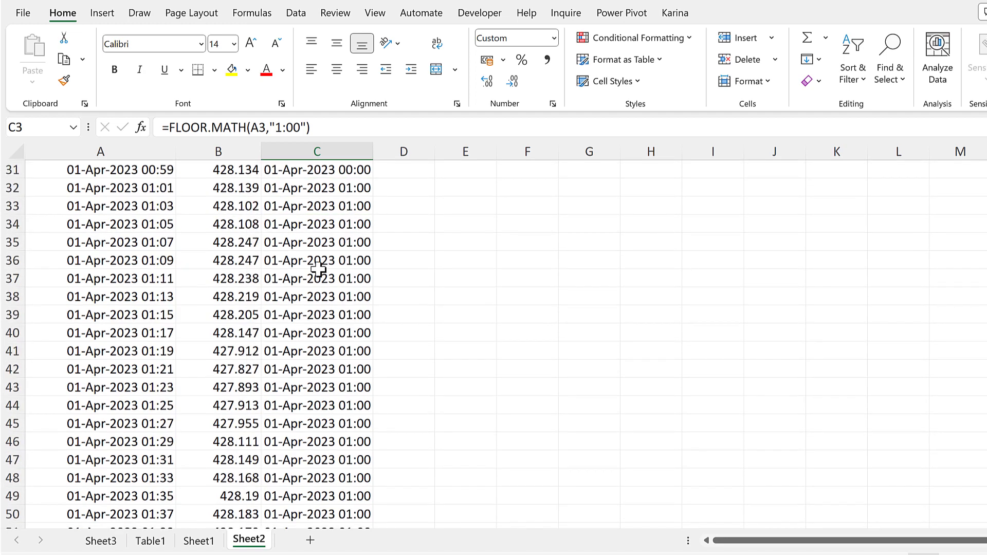
pyautogui.scroll(-8, 319, 274)
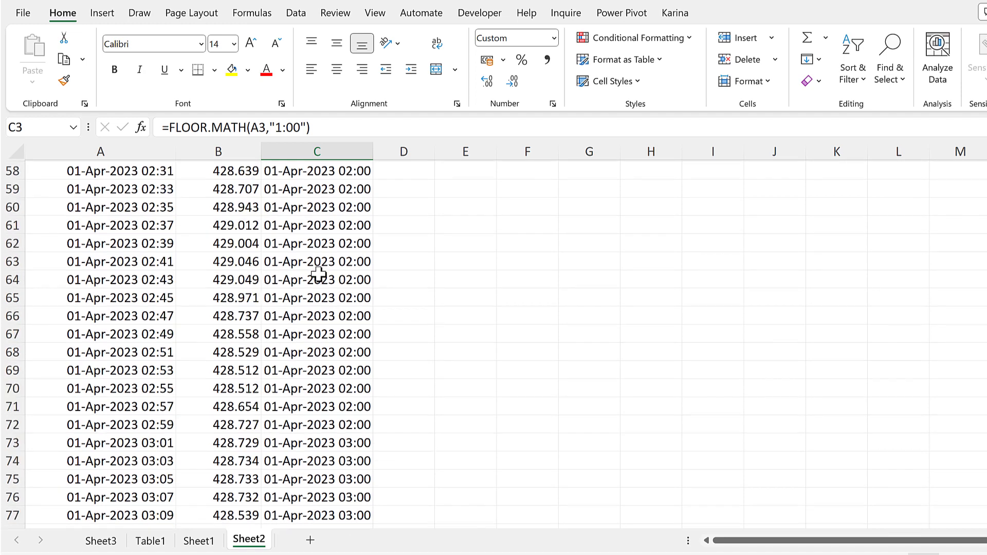
pyautogui.scroll(-12, 319, 280)
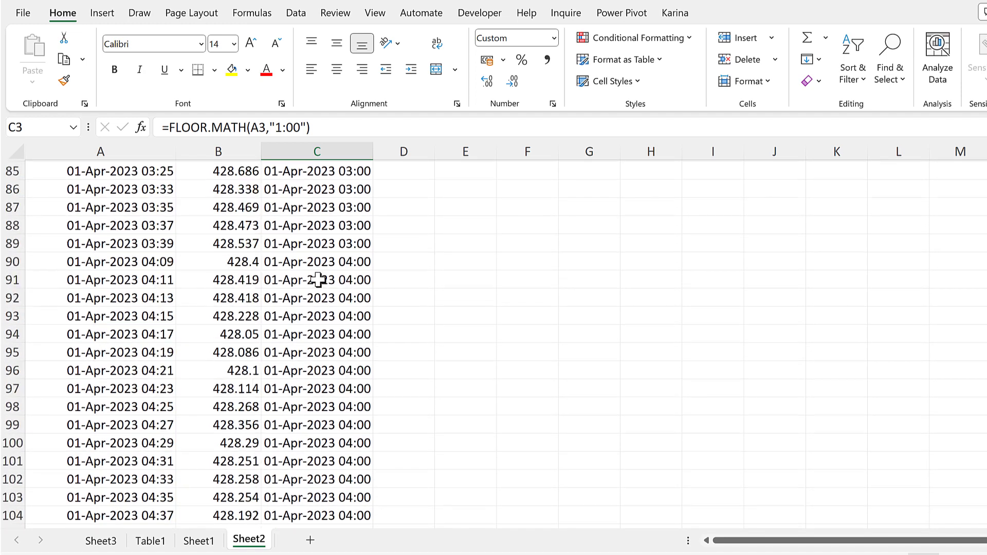
pyautogui.click(318, 295)
pyautogui.hotkey('ctrl', 'Up')
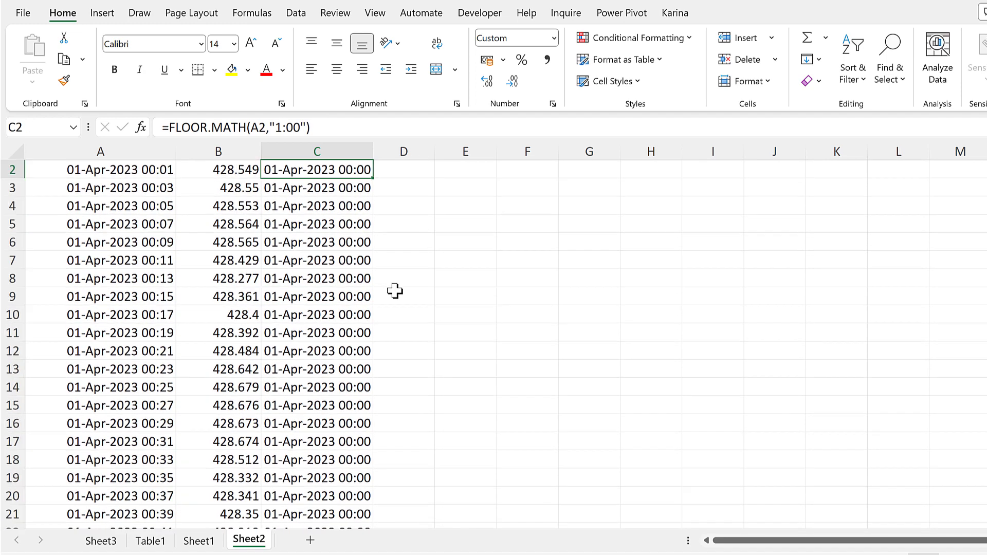
# Paste C2's 01-Apr-2023 00:00 into E2 as a value with its date-time formatting, then autofit column E.
pyautogui.hotkey('ctrl', 'c')
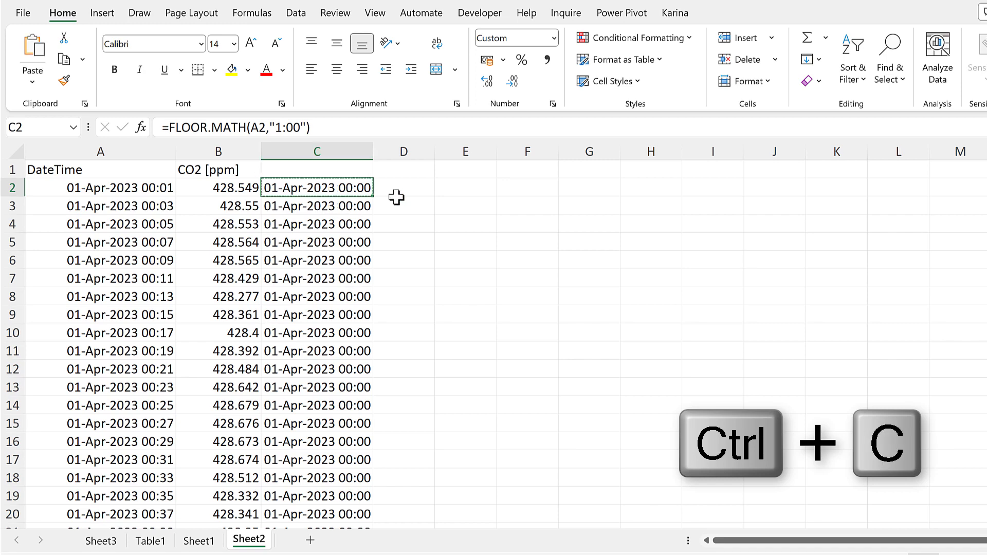
pyautogui.click(463, 190)
pyautogui.rightClick(463, 190)
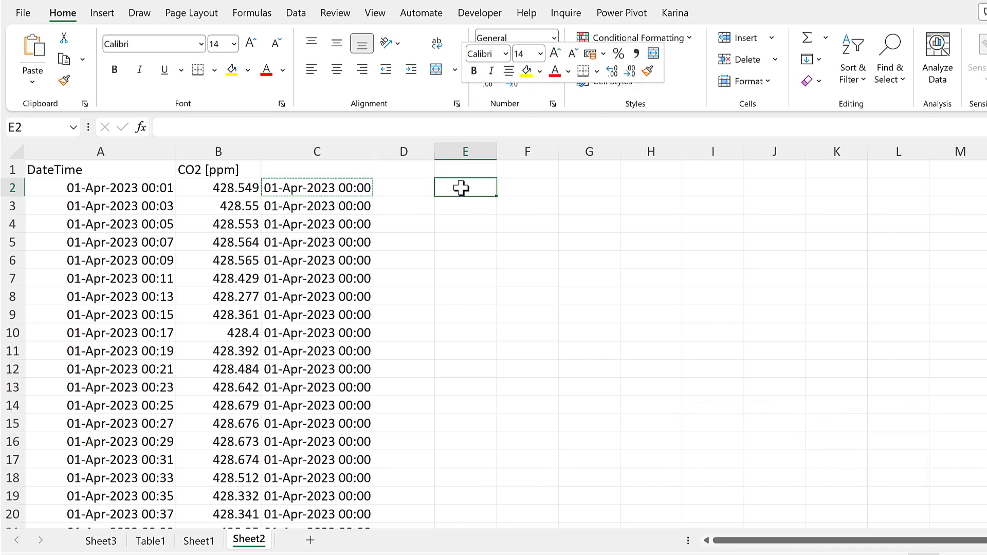
pyautogui.click(520, 199)
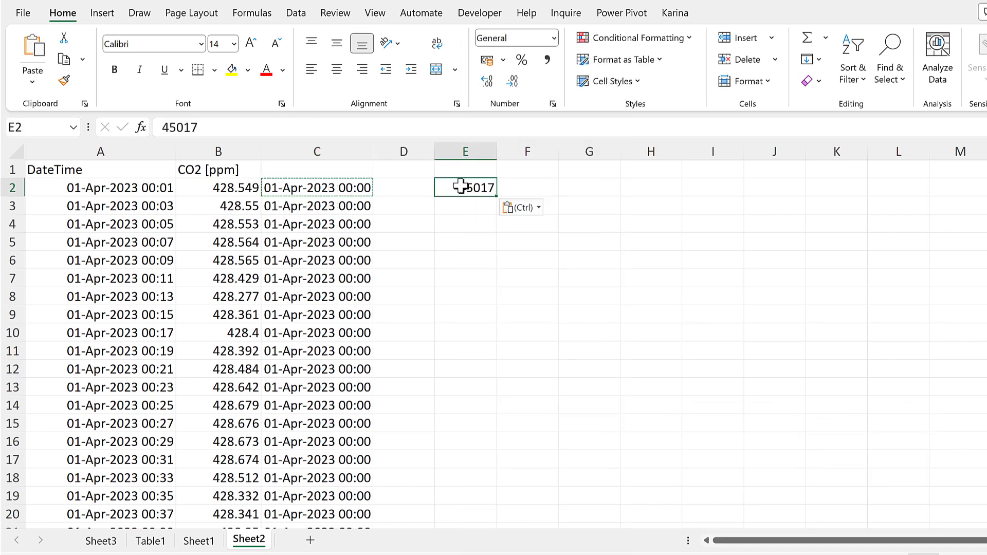
pyautogui.rightClick(461, 189)
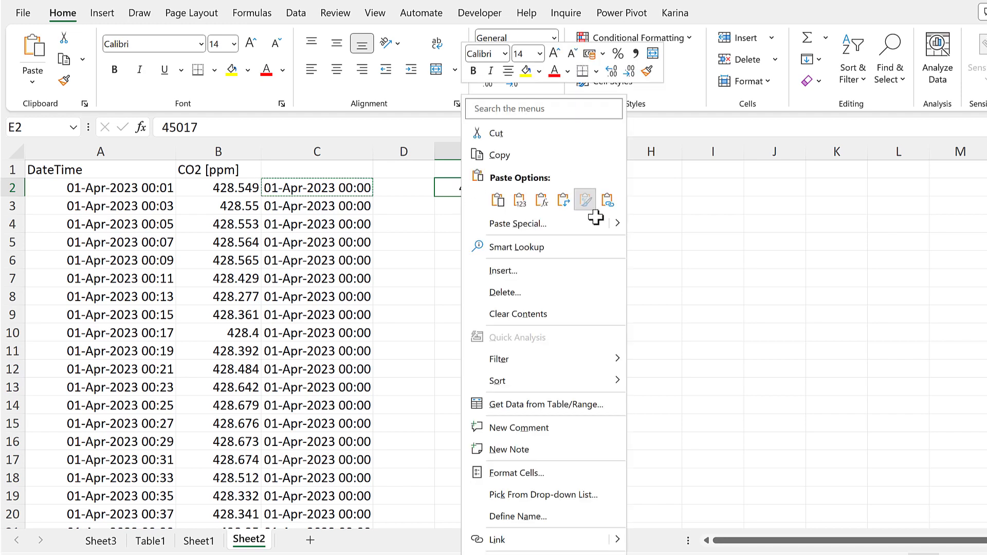
pyautogui.click(587, 201)
pyautogui.doubleClick(492, 150)
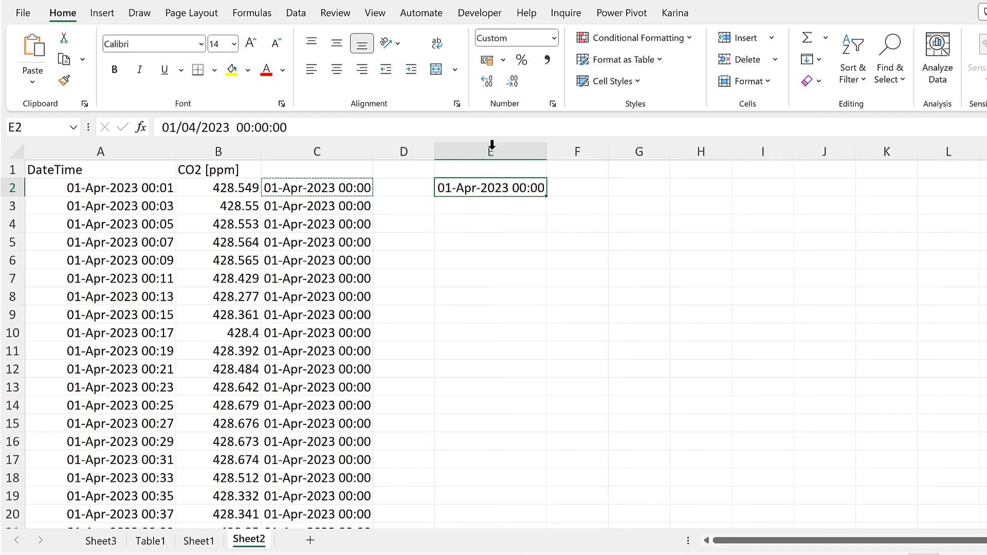
# Enter =E2+TIME(1,0,0) in E3 to add one hour to the previous time.
pyautogui.click(498, 206)
pyautogui.write('=')
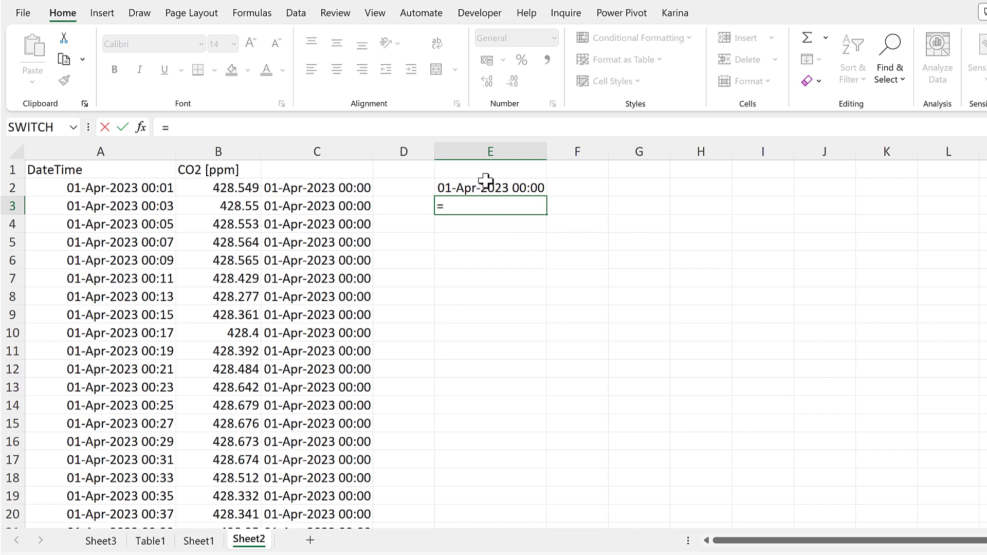
pyautogui.click(486, 181)
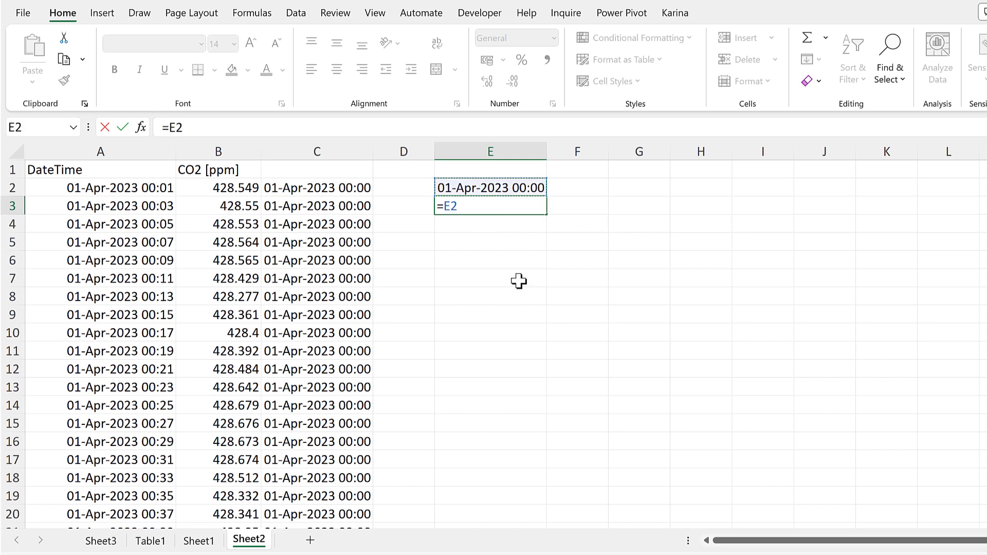
pyautogui.write('+time')
pyautogui.press('Tab')
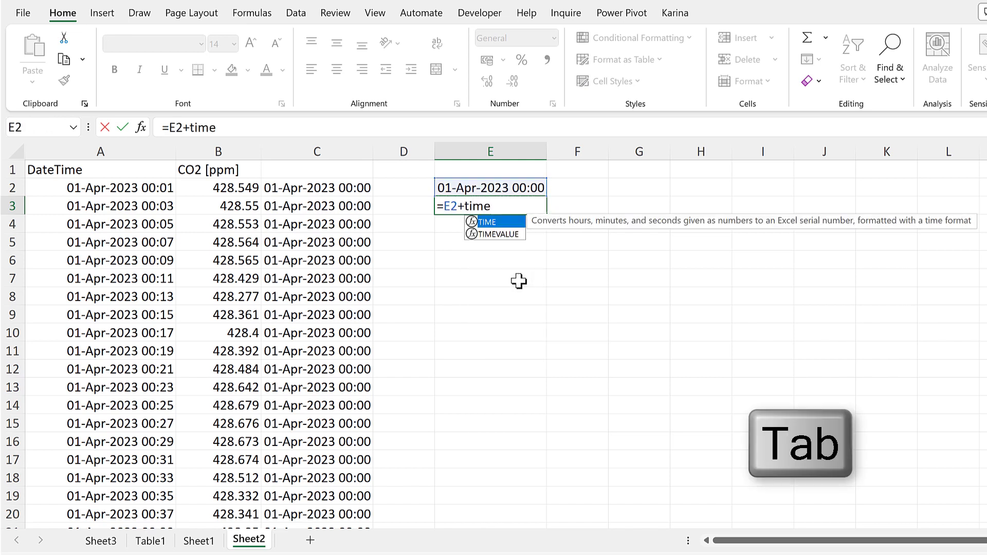
pyautogui.write('1')
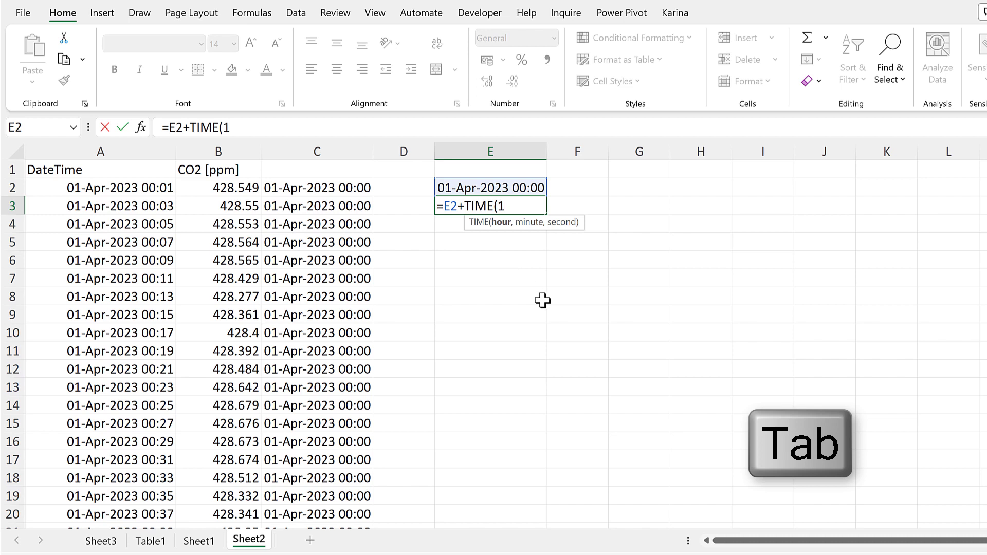
pyautogui.write(',')
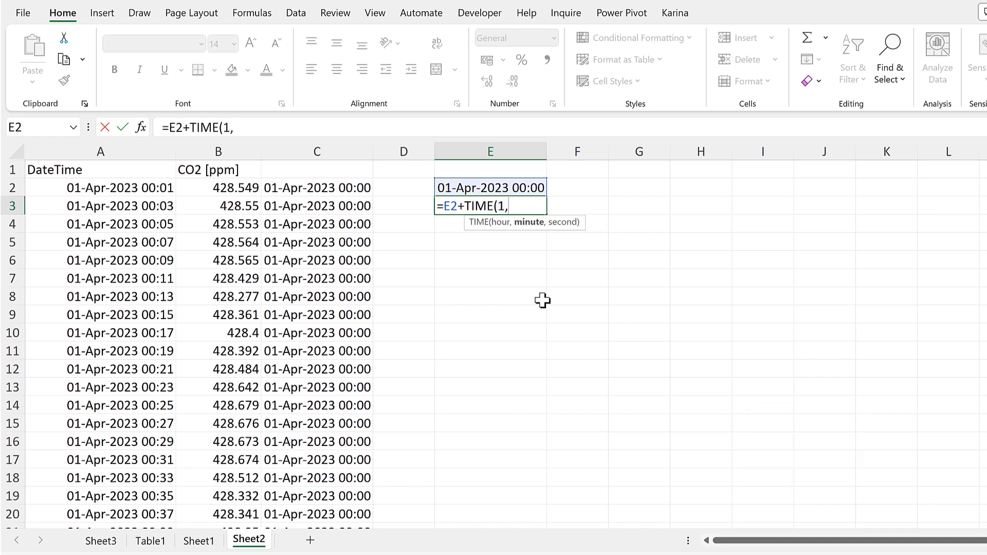
pyautogui.write('0,0')
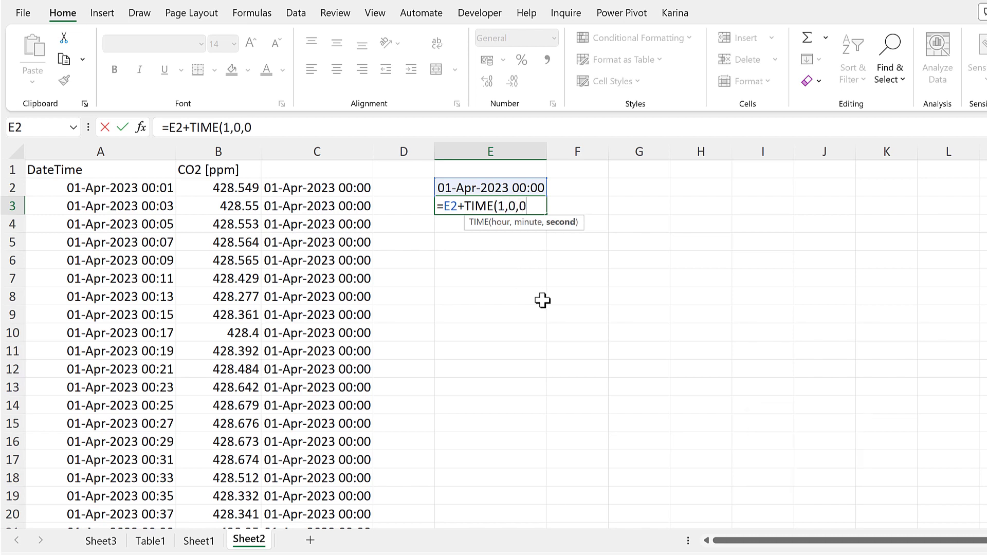
pyautogui.write(')')
pyautogui.press('Return')
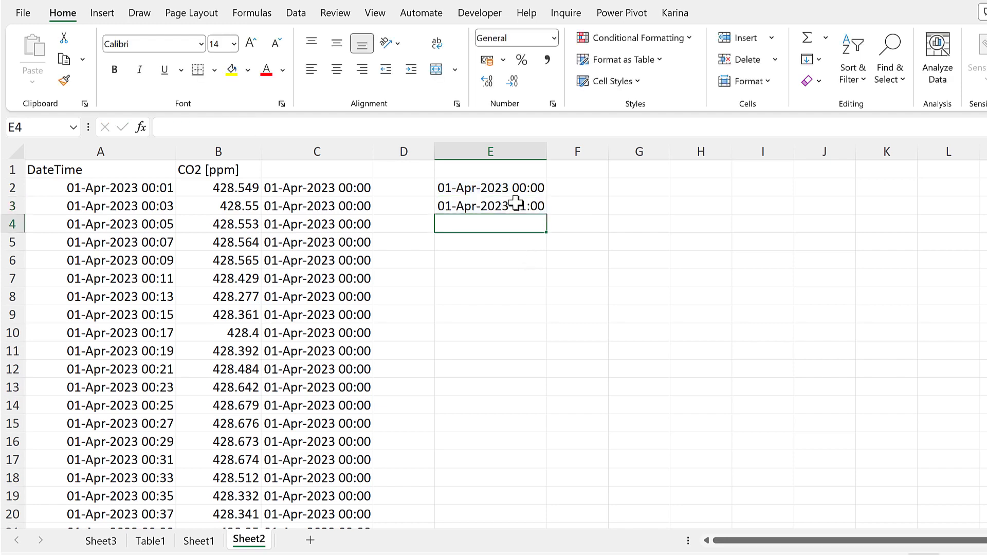
# Extend the hourly list down to 30-Apr-2023 23:00 and delete the surplus May timestamps.
pyautogui.click(537, 211)
pyautogui.moveTo(543, 272); pyautogui.dragTo(531, 458)
pyautogui.click(492, 442)
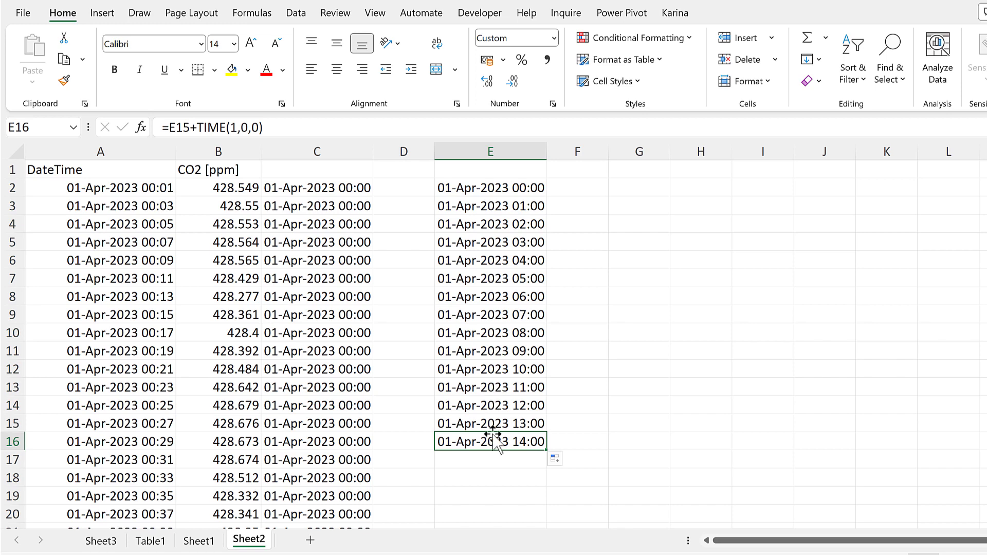
pyautogui.press('F2')
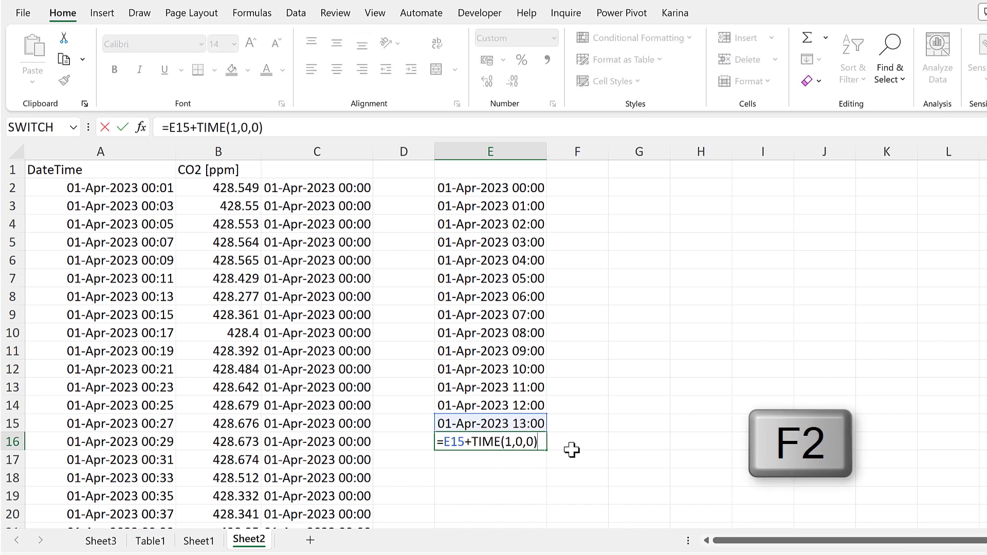
pyautogui.press('Return')
pyautogui.click(535, 443)
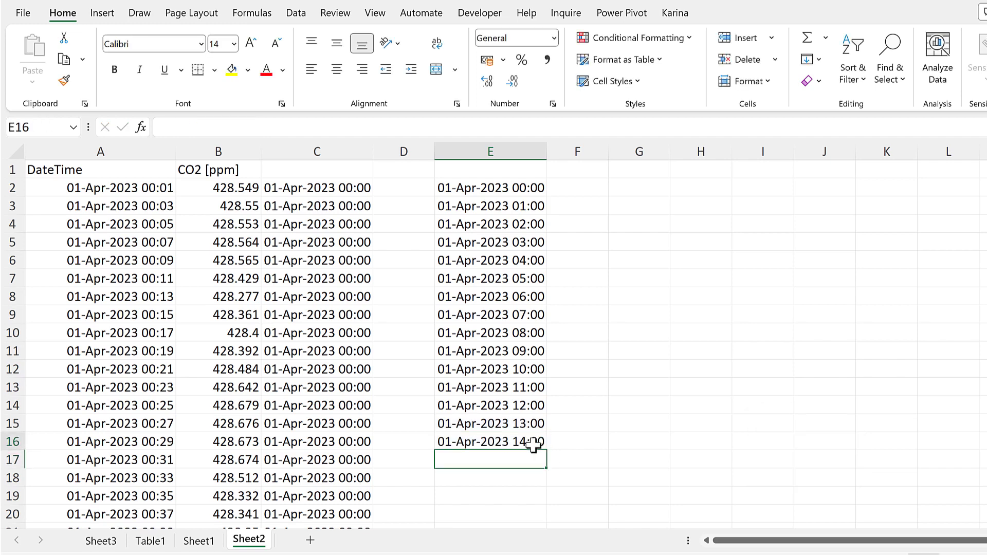
pyautogui.moveTo(544, 450); pyautogui.dragTo(507, 499)
pyautogui.moveTo(546, 152); pyautogui.dragTo(557, 153)
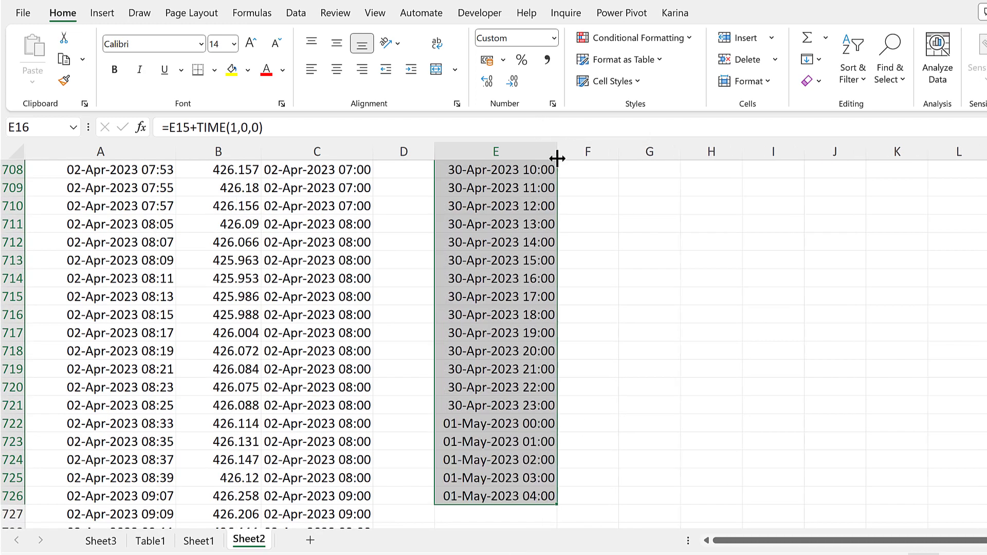
pyautogui.moveTo(512, 422); pyautogui.dragTo(511, 494)
pyautogui.press('Delete')
pyautogui.click(572, 410)
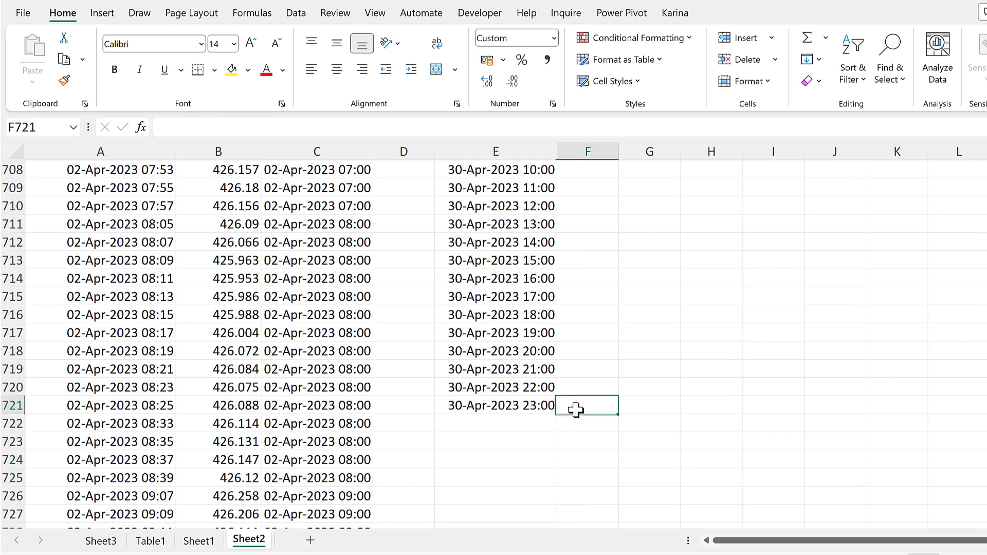
pyautogui.hotkey('ctrl', 'Up')
# Enter =AVERAGEIF($C$2:$C$14938,E2,$B$2:$B$14938) in F2, giving 428.4642.
pyautogui.click(593, 189)
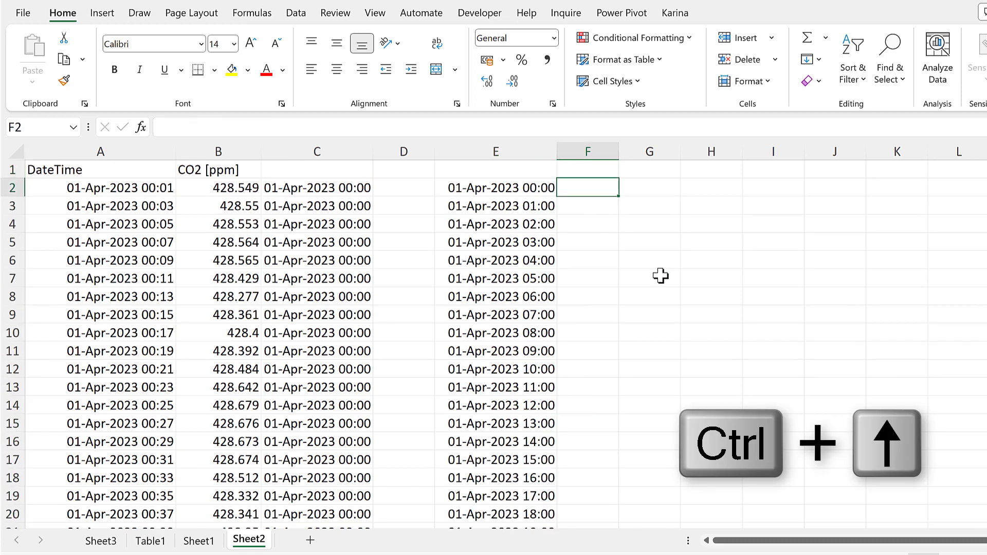
pyautogui.write('=average')
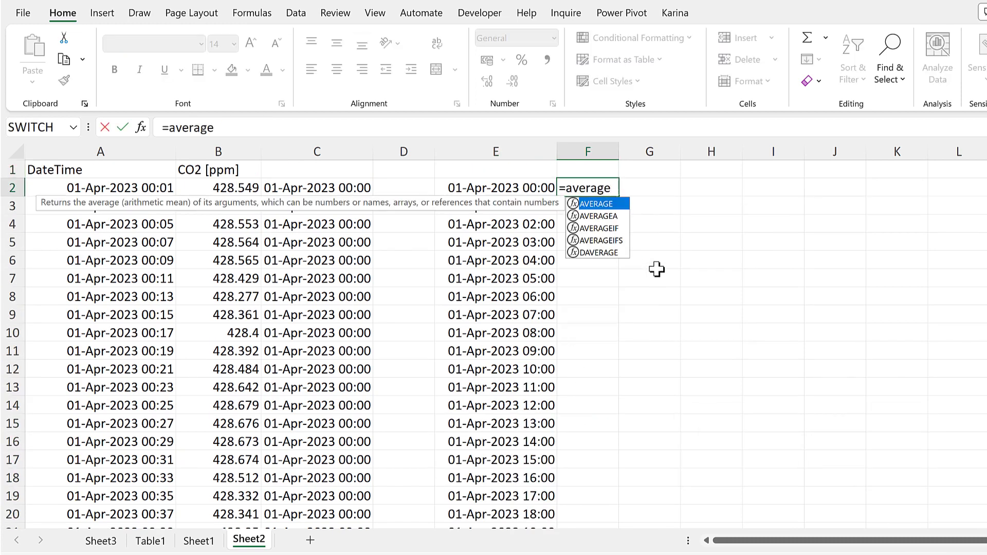
pyautogui.doubleClick(624, 228)
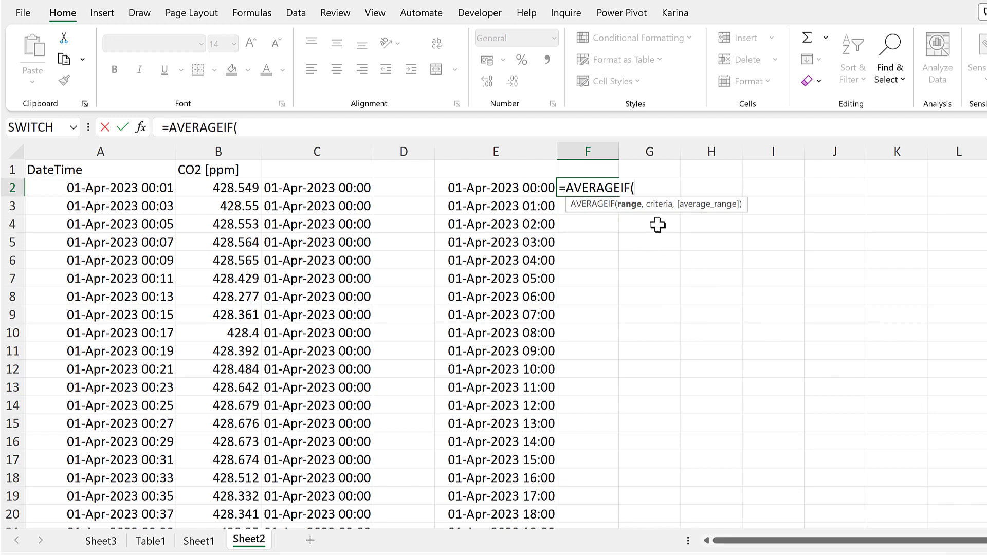
pyautogui.click(323, 186)
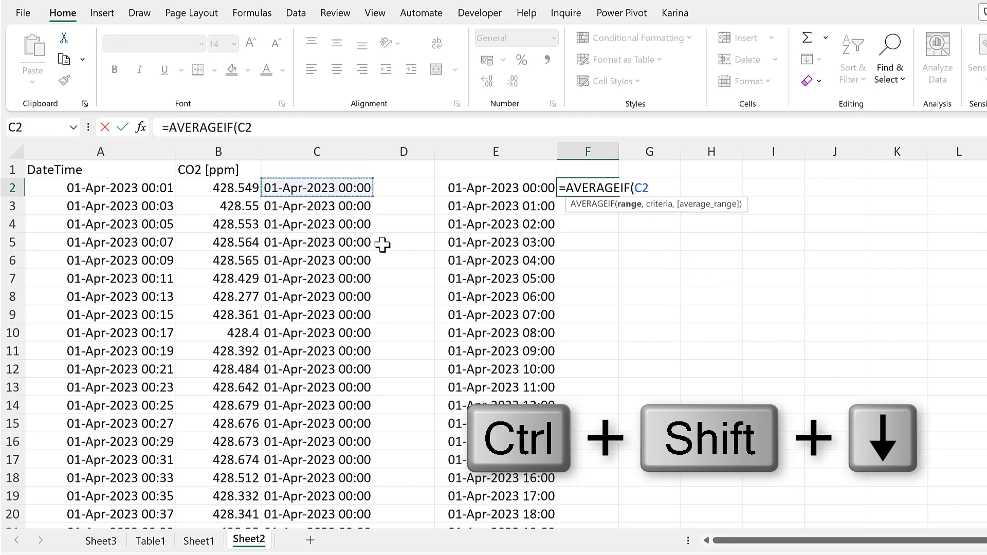
pyautogui.hotkey('ctrl', 'shift', 'Down')
pyautogui.press('F4')
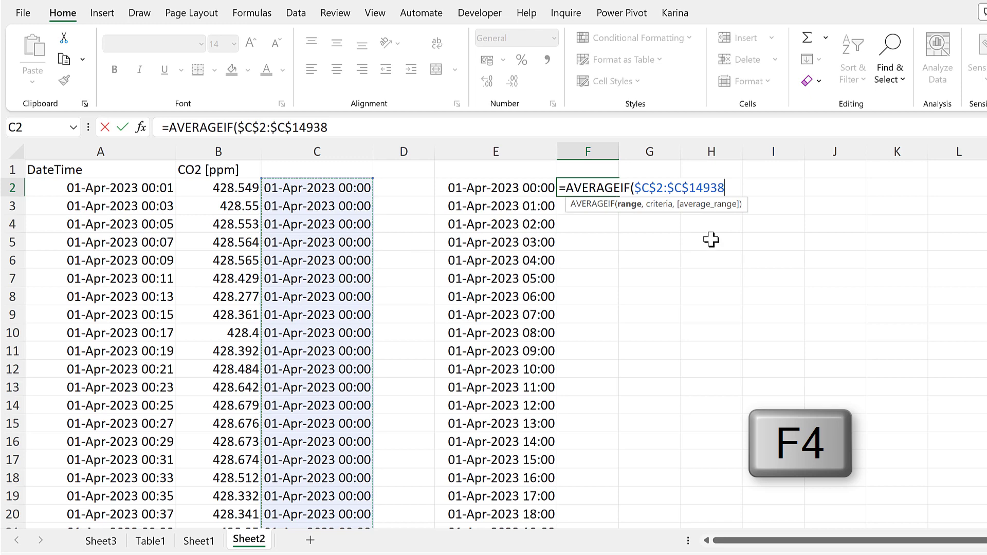
pyautogui.write(',')
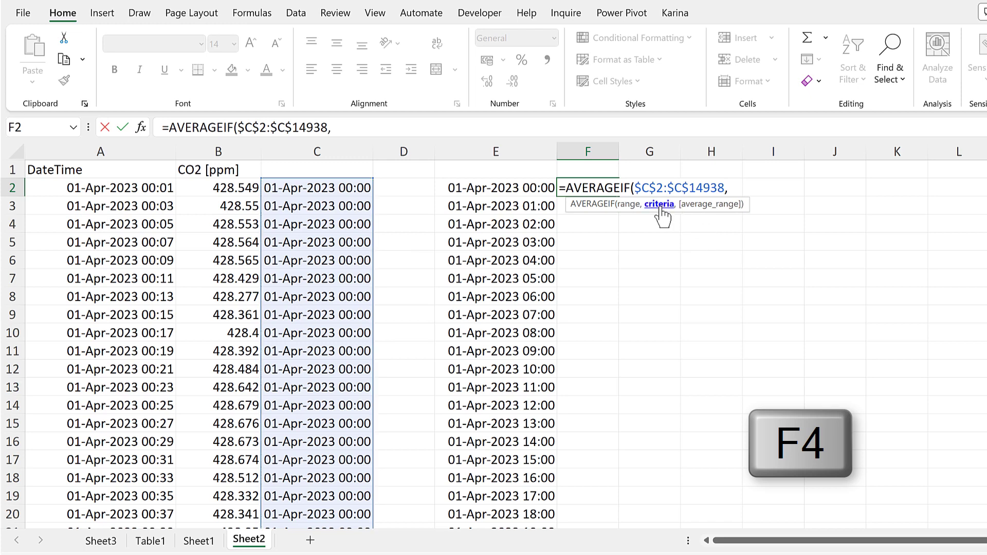
pyautogui.click(535, 187)
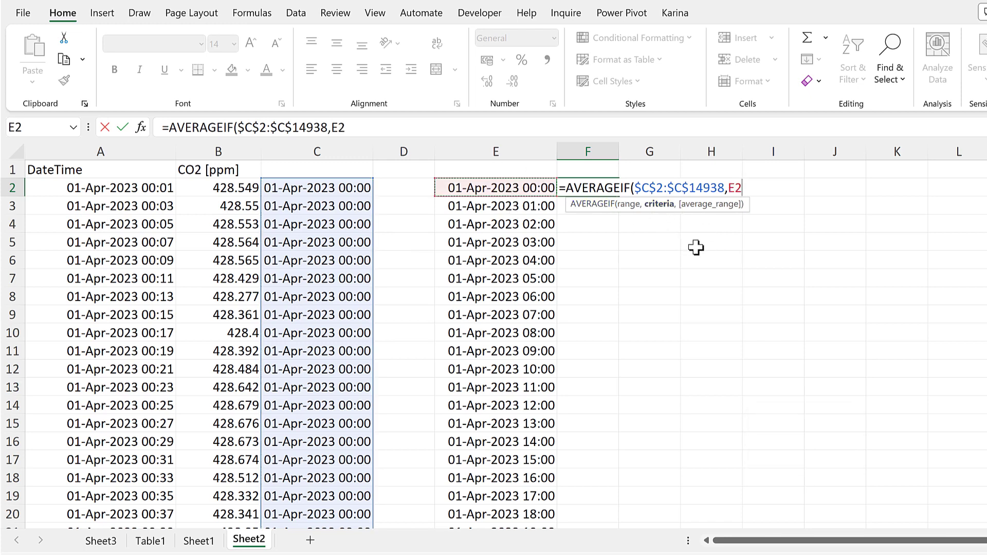
pyautogui.write(',')
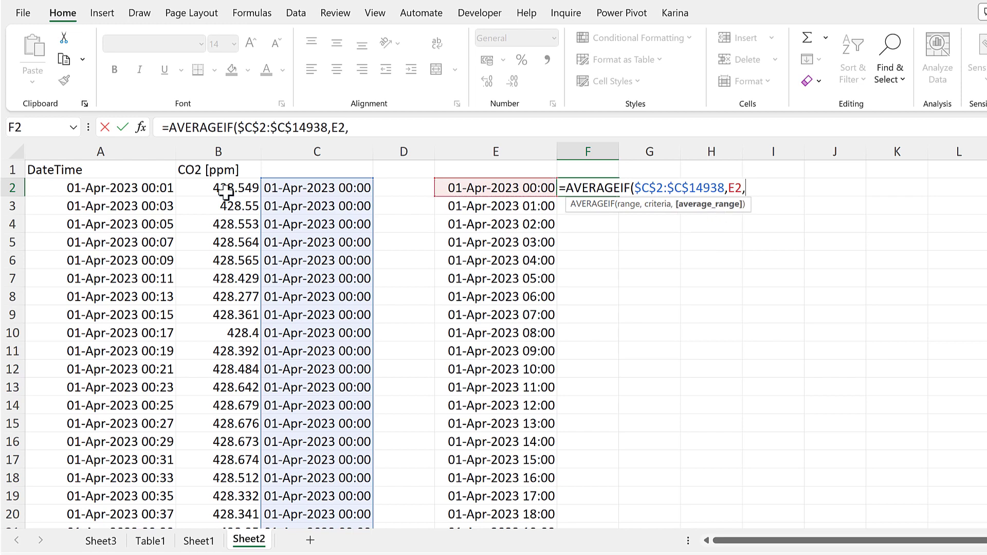
pyautogui.click(241, 192)
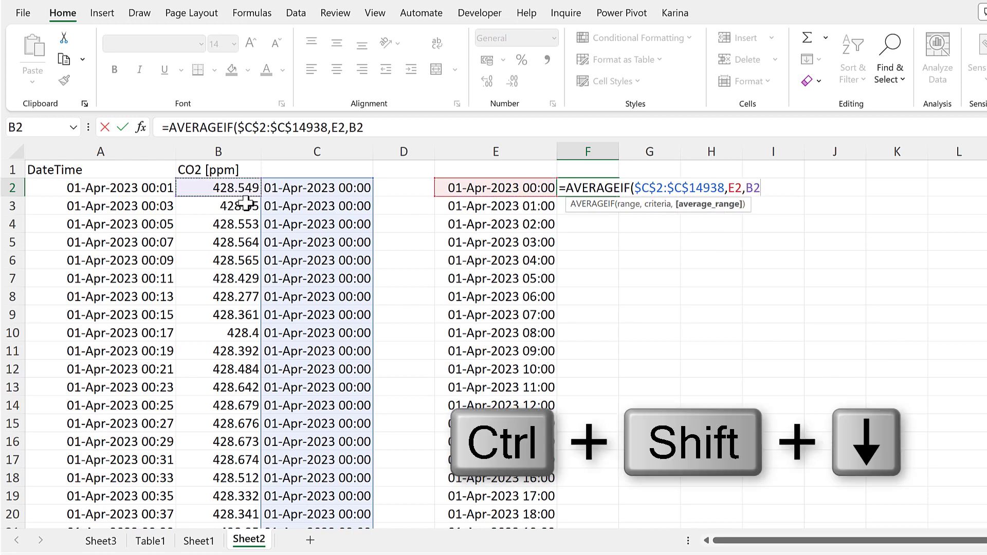
pyautogui.hotkey('ctrl', 'shift', 'Down')
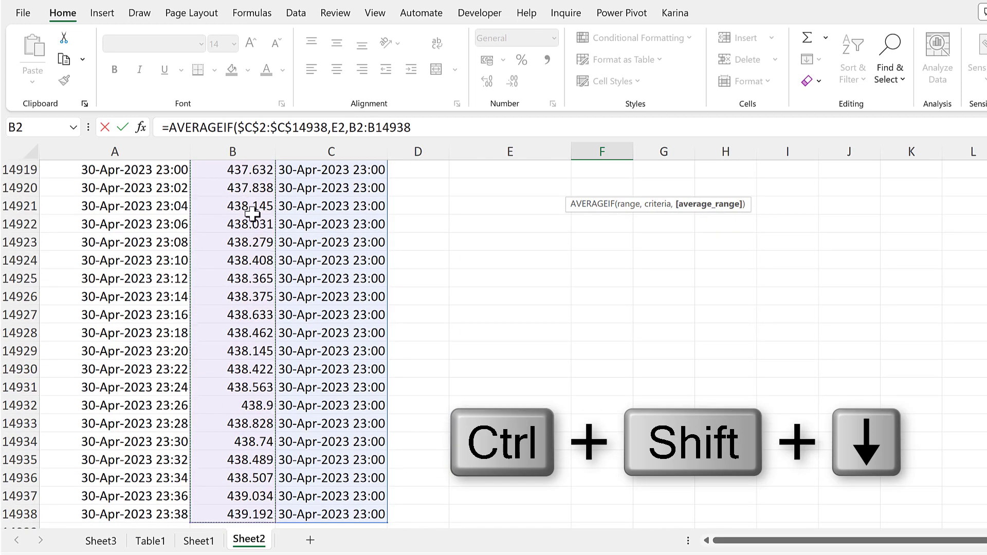
pyautogui.press('F4')
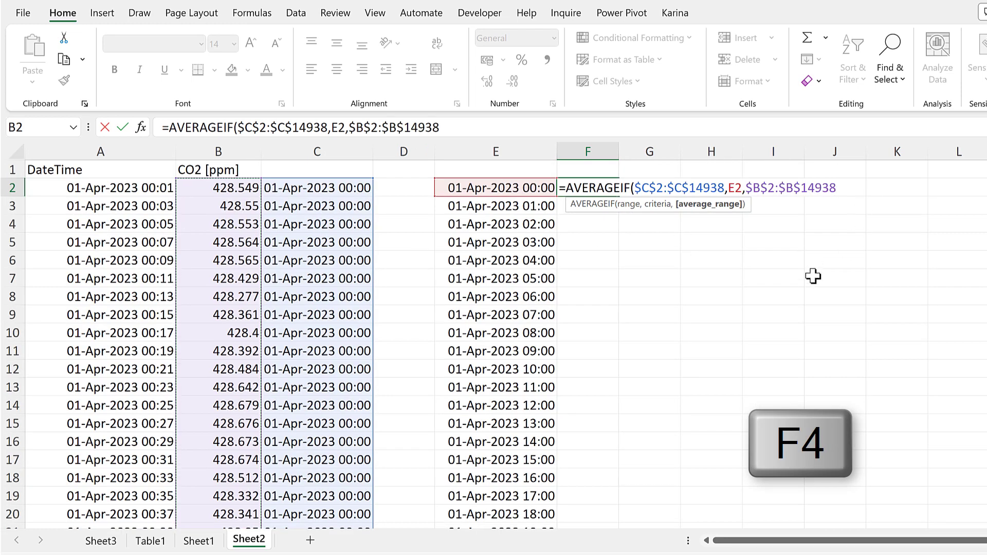
pyautogui.press('Return')
# Fill the AVERAGEIF down column F and inspect the #DIV/0! results in F9, F12, F15 and F18.
pyautogui.click(598, 188)
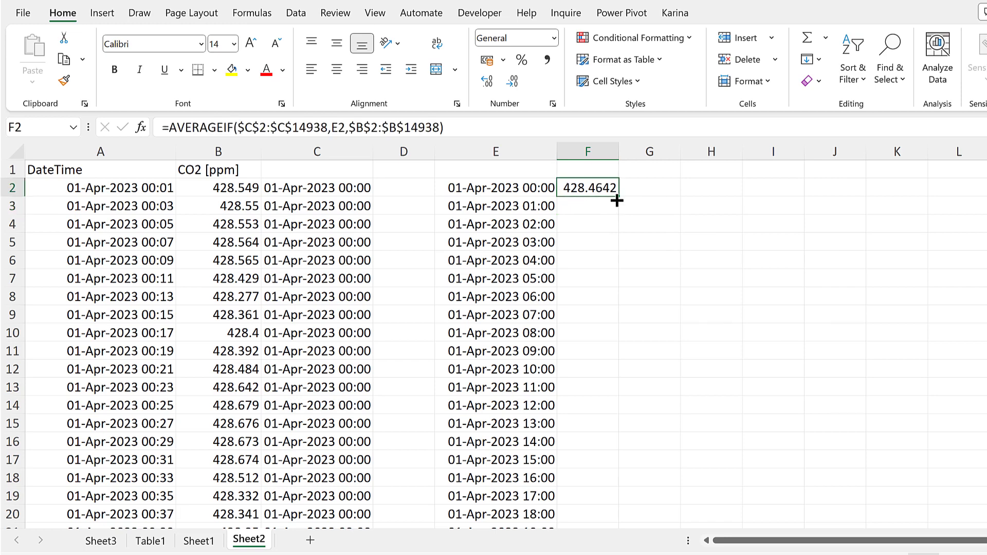
pyautogui.doubleClick(616, 201)
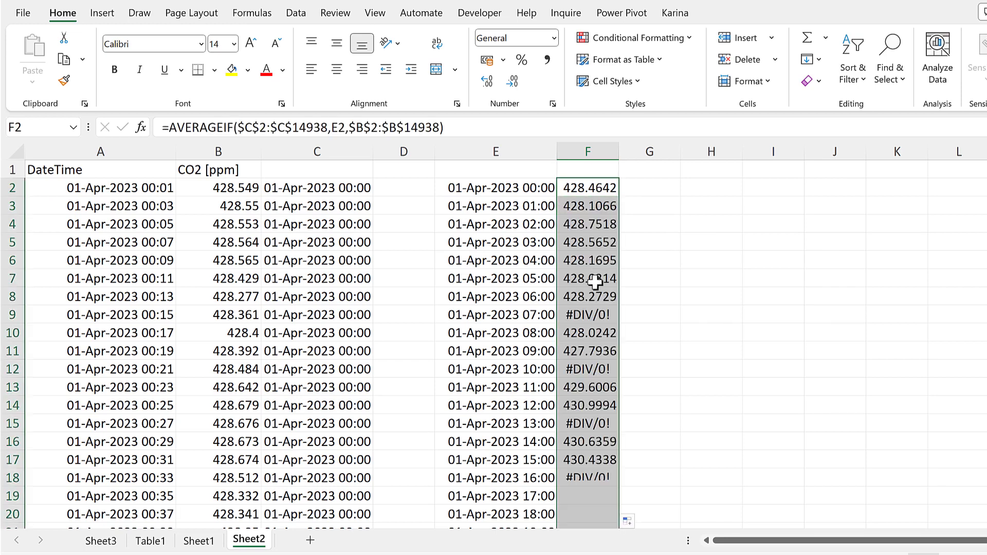
pyautogui.click(606, 310)
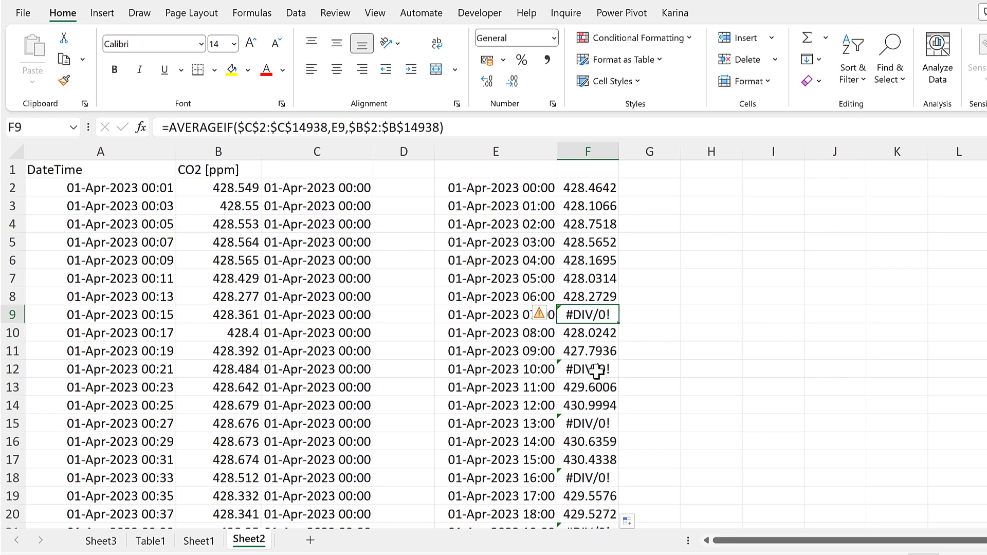
pyautogui.click(597, 369)
pyautogui.click(599, 424)
pyautogui.click(597, 477)
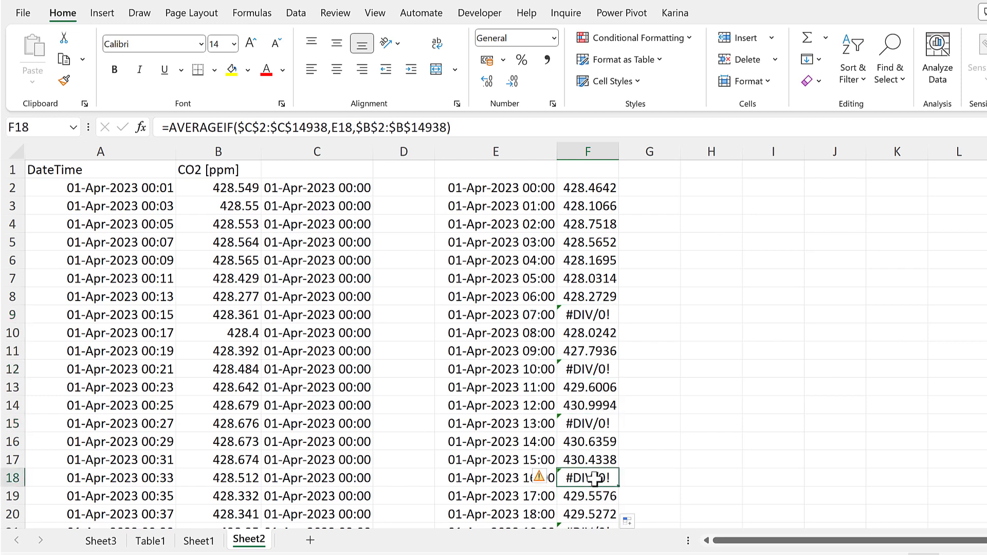
# Compare the column E hour formulas against column C's rounded hours to find the mismatch.
pyautogui.click(510, 264)
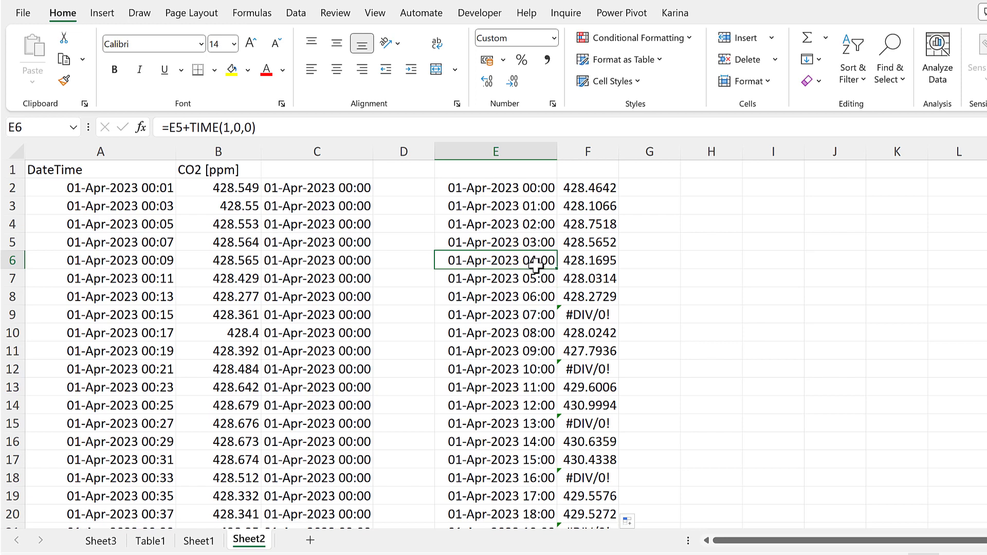
pyautogui.click(519, 149)
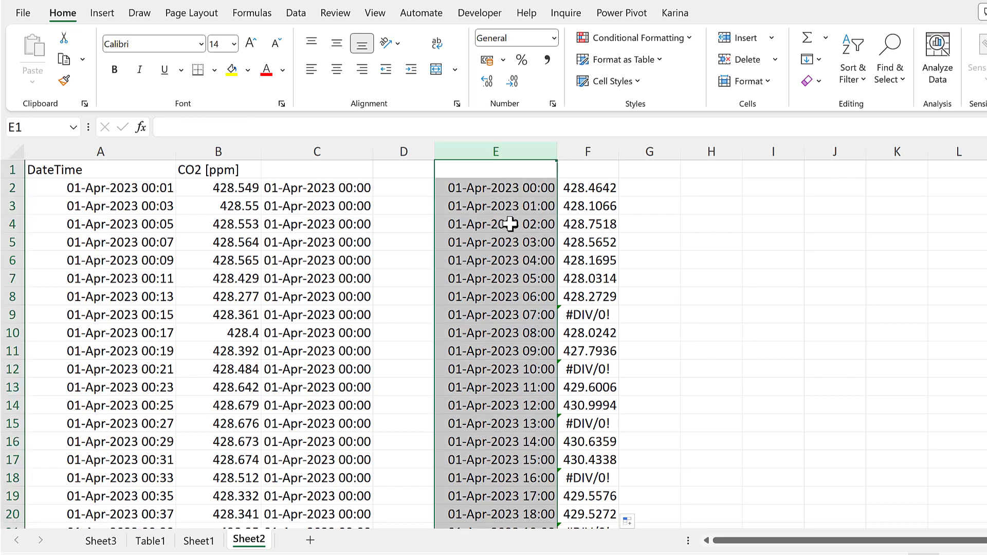
pyautogui.click(328, 150)
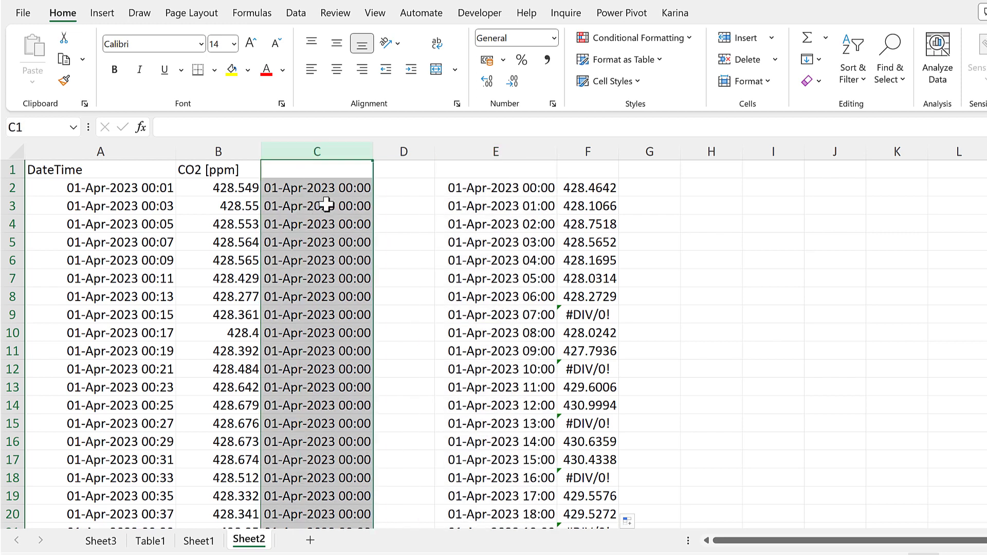
pyautogui.click(525, 206)
# Change E3 to =MROUND(E2+TIME(1,0,0),"1:00") and fill it down column E.
pyautogui.press('F2')
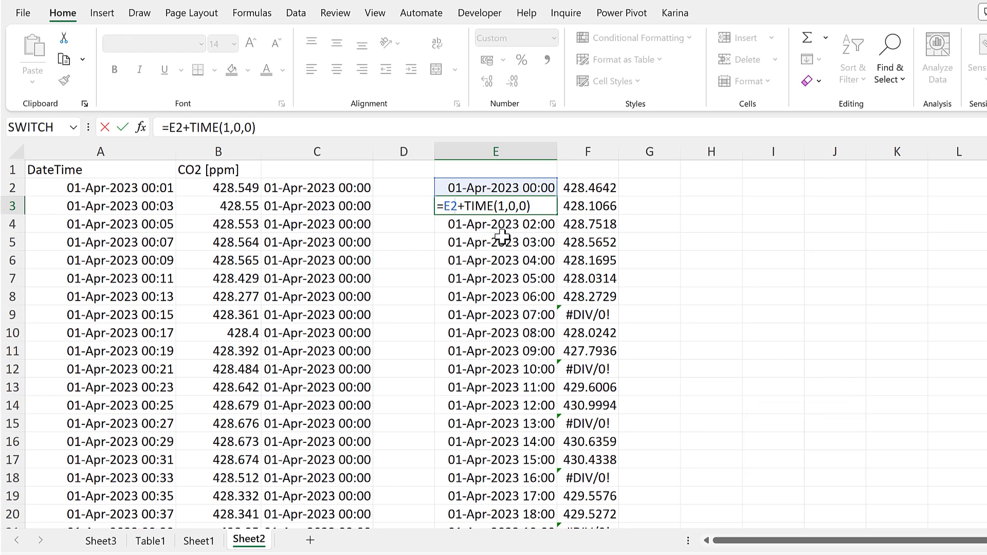
pyautogui.write('mround')
pyautogui.press('Tab')
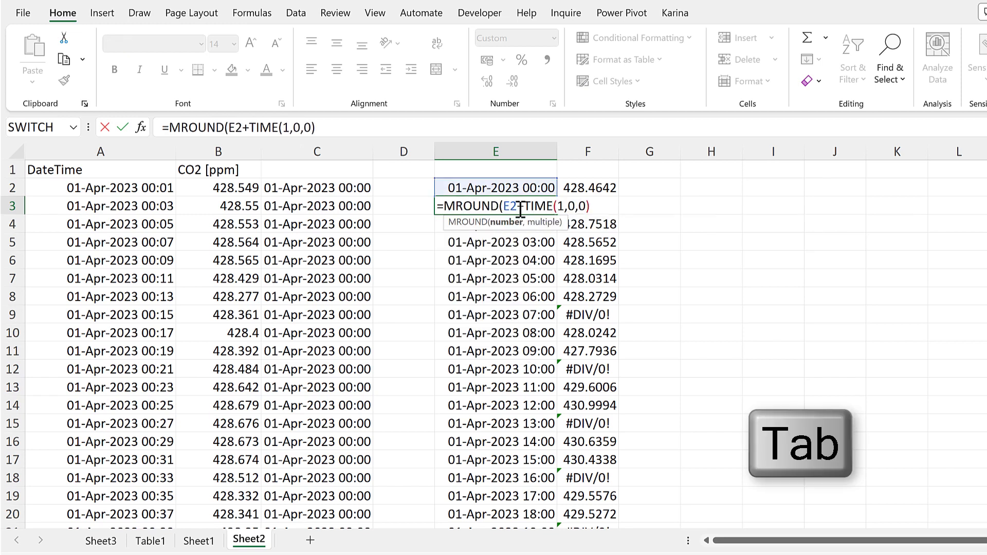
pyautogui.moveTo(504, 206); pyautogui.dragTo(587, 204)
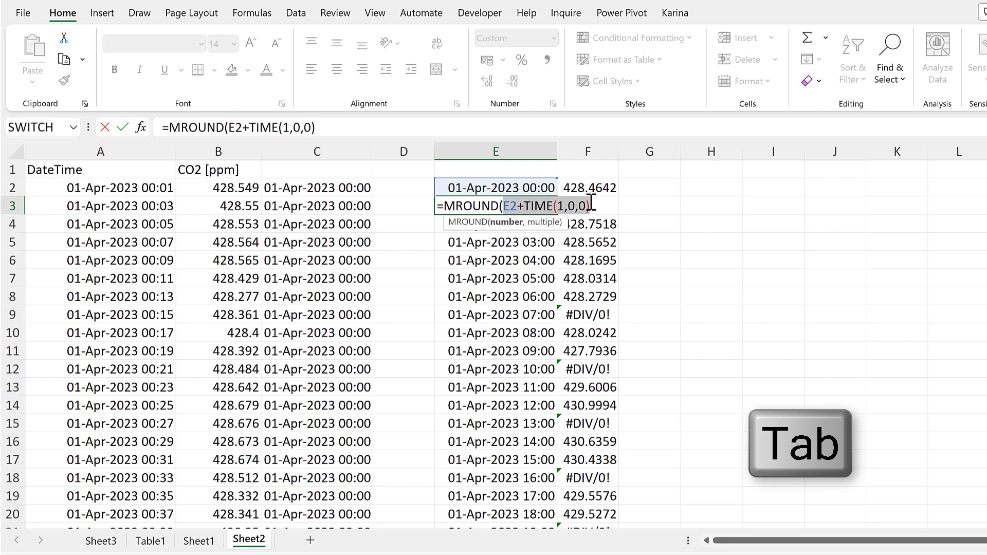
pyautogui.click(596, 205)
pyautogui.write(',"1:00')
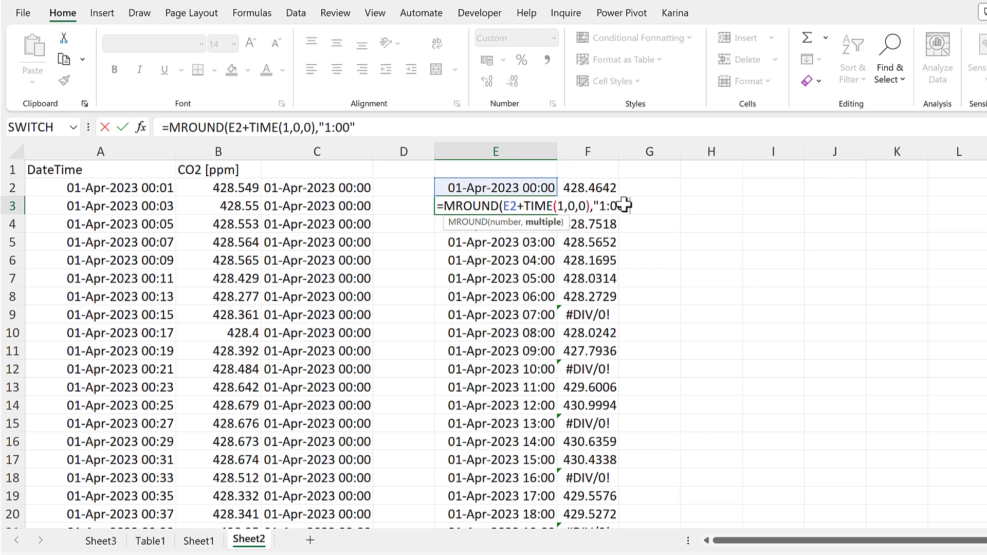
pyautogui.write('")')
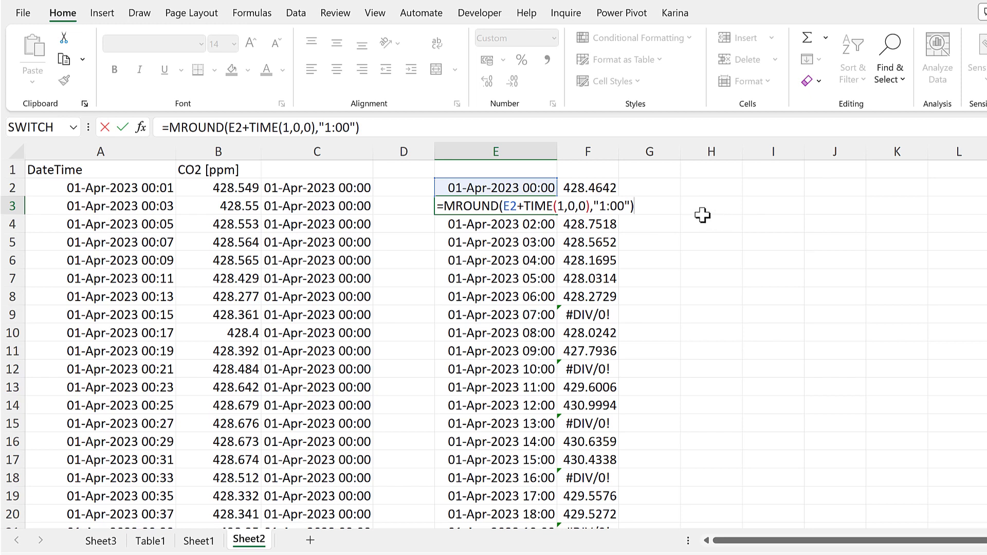
pyautogui.press('Return')
pyautogui.click(545, 204)
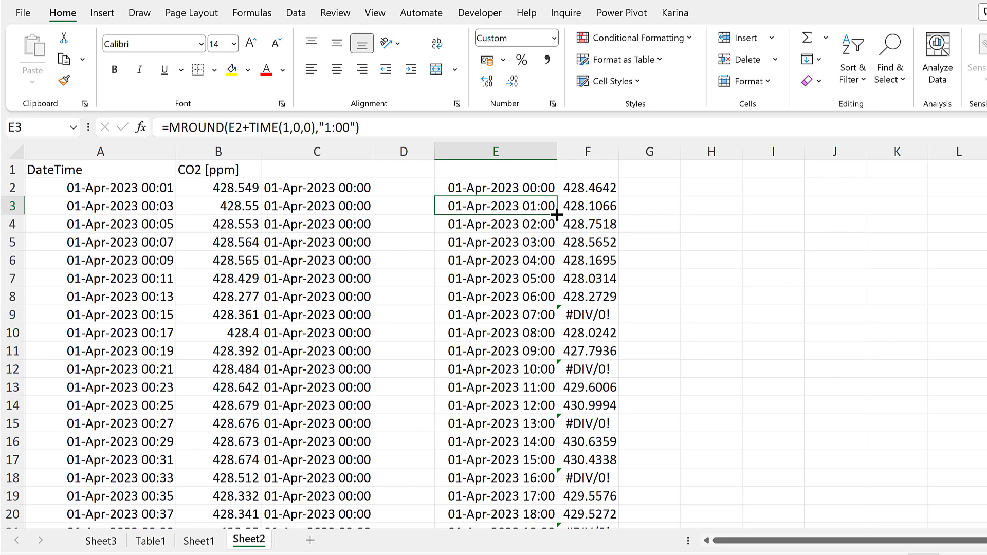
pyautogui.doubleClick(557, 215)
pyautogui.click(537, 246)
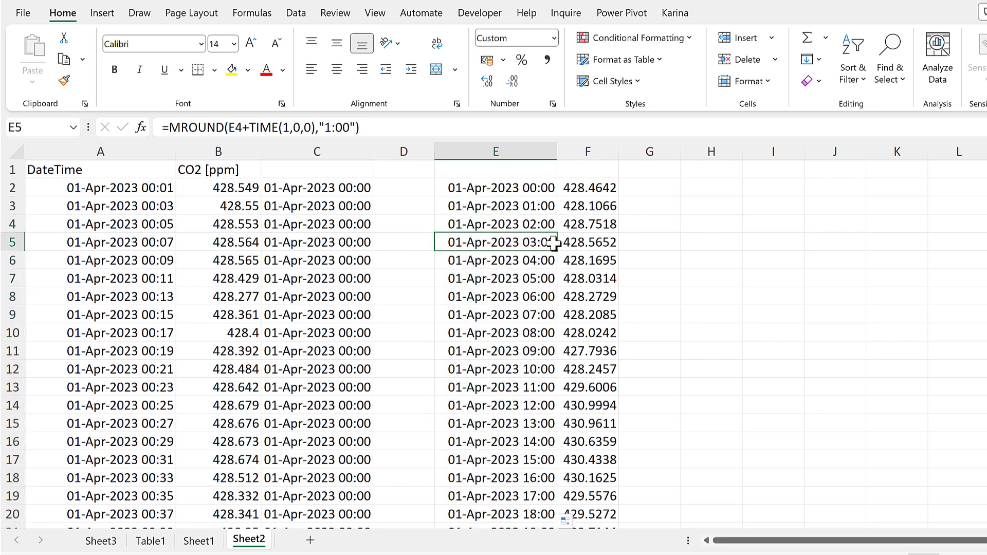
pyautogui.click(585, 244)
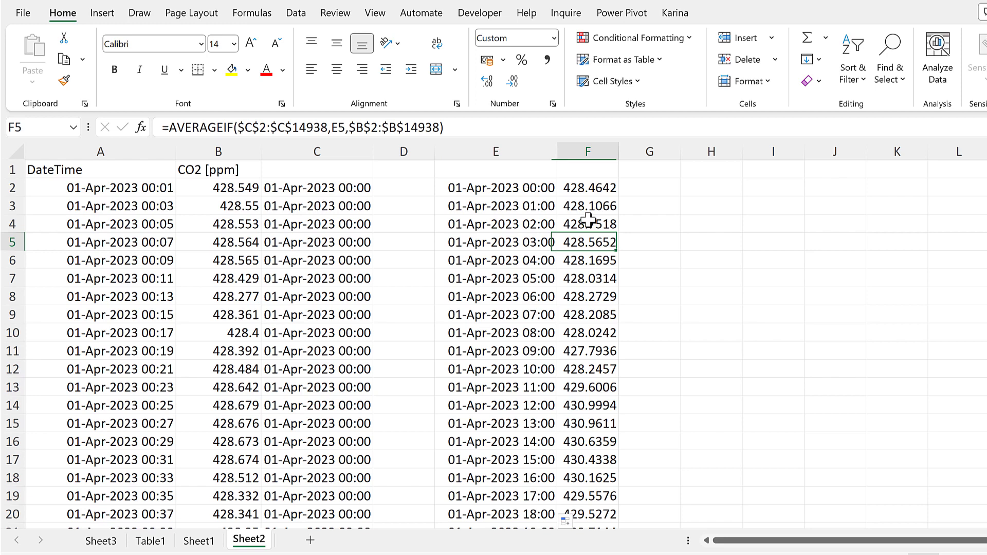
pyautogui.scroll(-1, 590, 303)
pyautogui.click(600, 297)
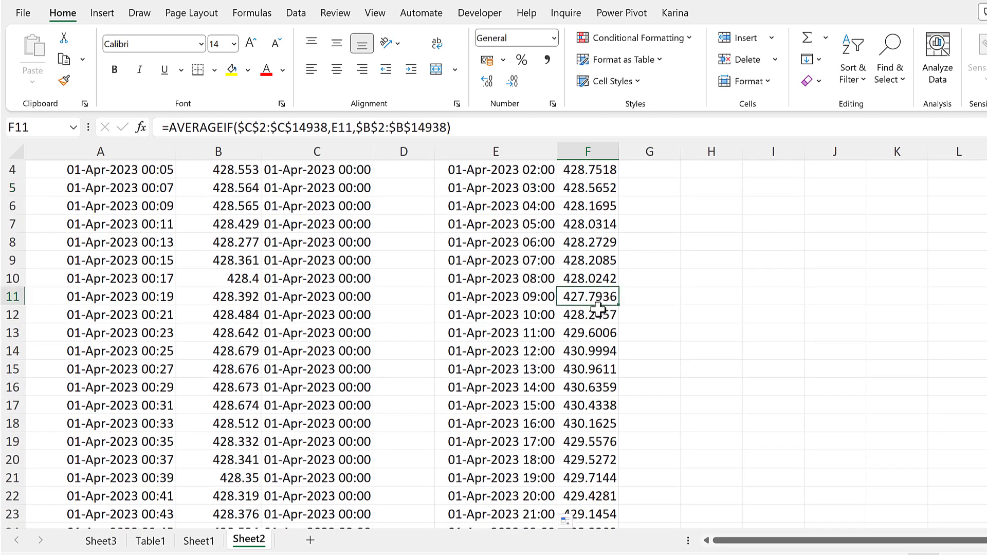
pyautogui.hotkey('ctrl', 'Down')
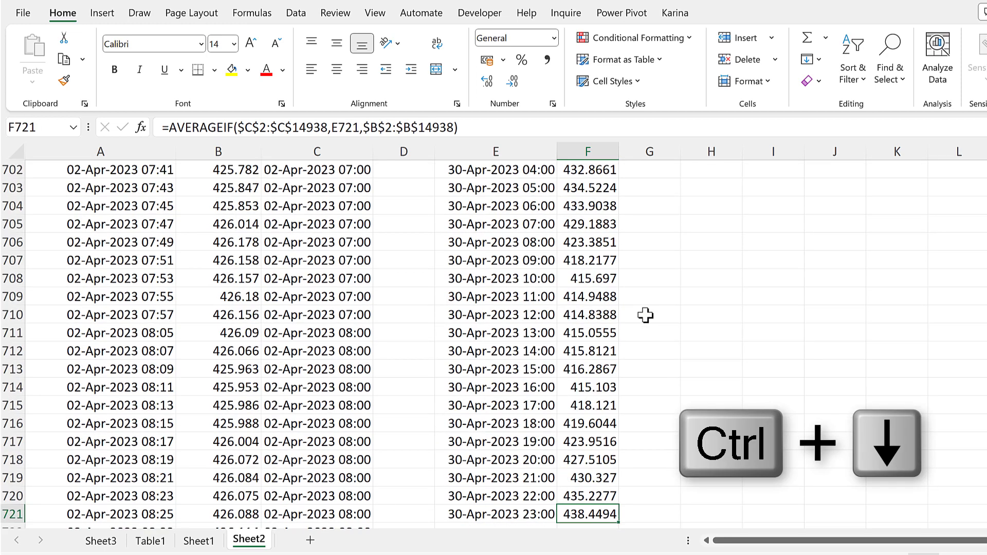
pyautogui.click(599, 302)
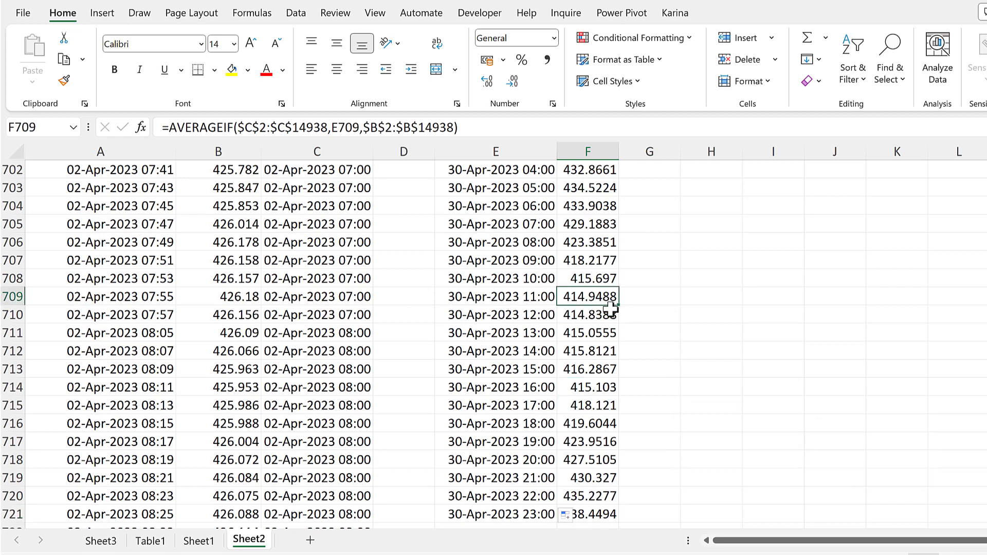
pyautogui.hotkey('ctrl', 'Up')
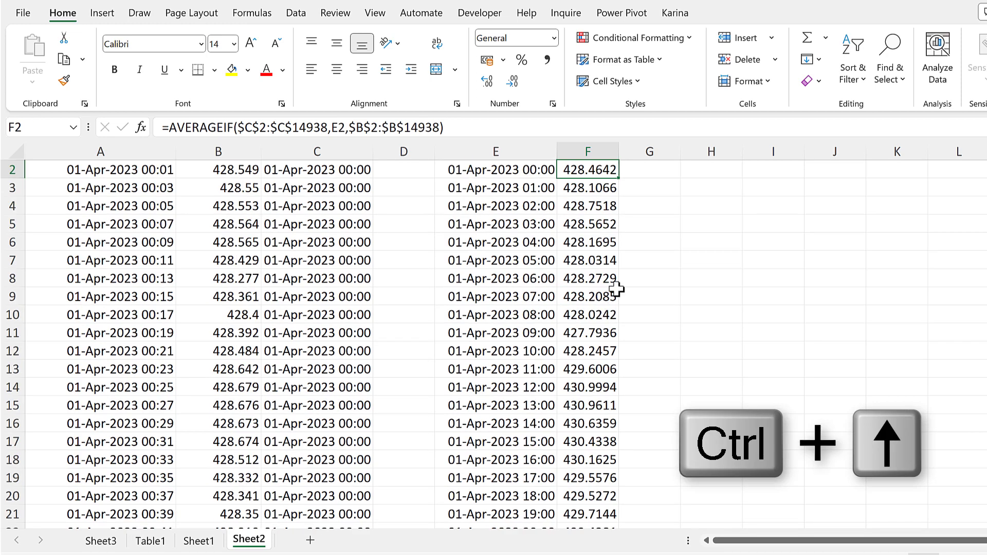
pyautogui.click(712, 256)
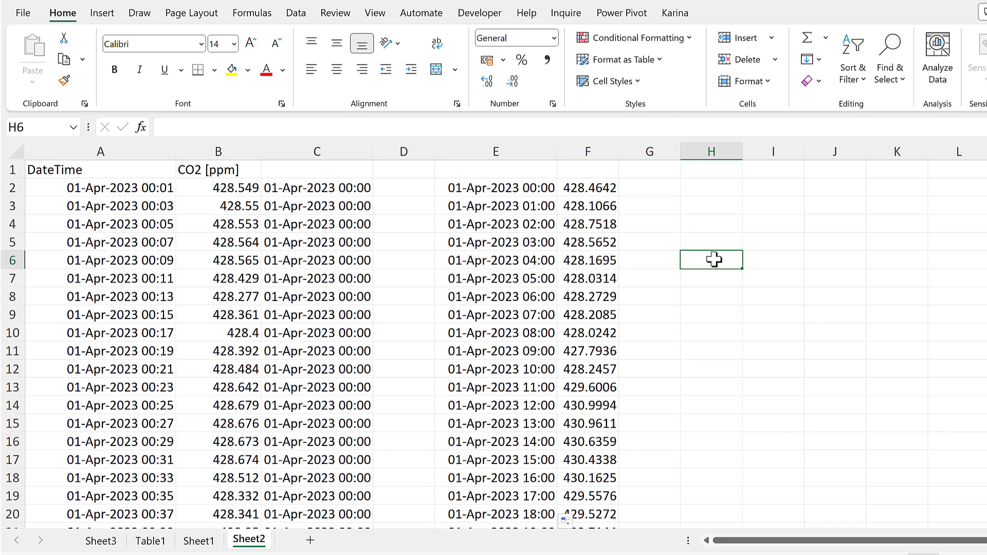